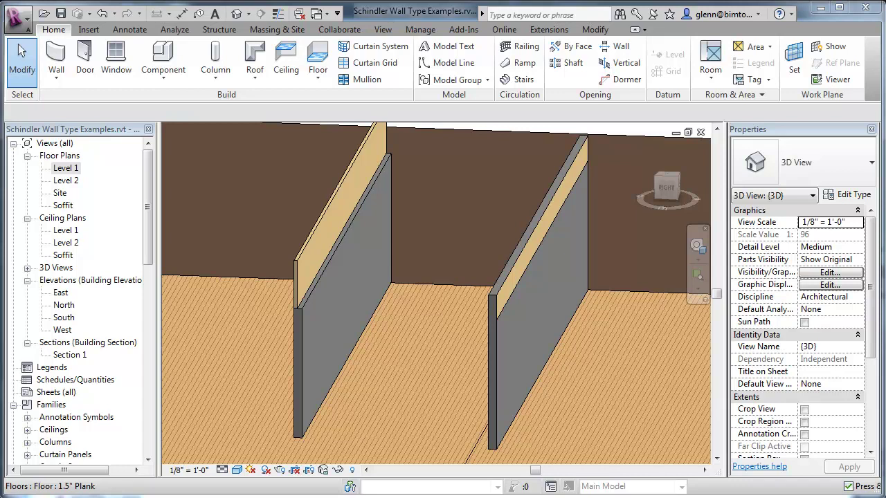
- Switch to Schindler frame.jpg and zoom and pan around the wall-section framing drawing
{"action": "key", "text": "alt+Tab"}
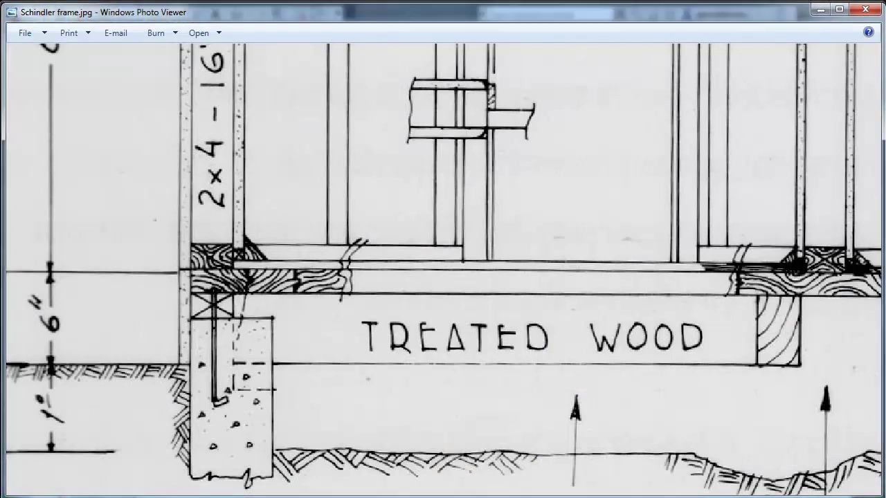
{"action": "scroll", "coordinate": [409, 280], "scroll_direction": "down", "scroll_amount": 3}
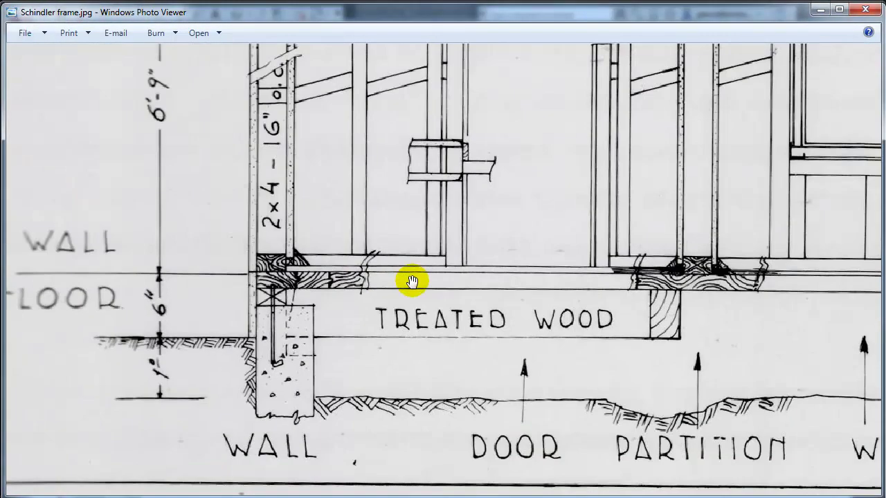
{"action": "scroll", "coordinate": [613, 312], "scroll_direction": "up", "scroll_amount": 3}
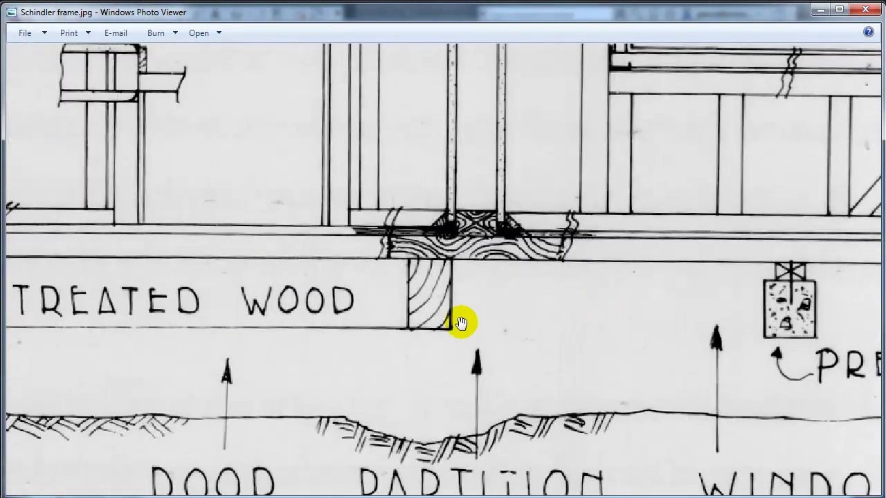
{"action": "scroll", "coordinate": [431, 328], "scroll_direction": "down", "scroll_amount": 3}
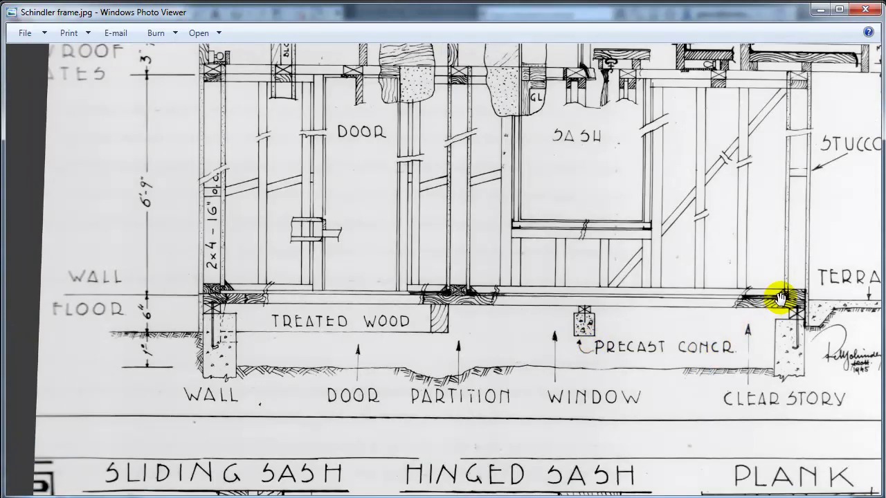
{"action": "scroll", "coordinate": [763, 306], "scroll_direction": "up", "scroll_amount": 4}
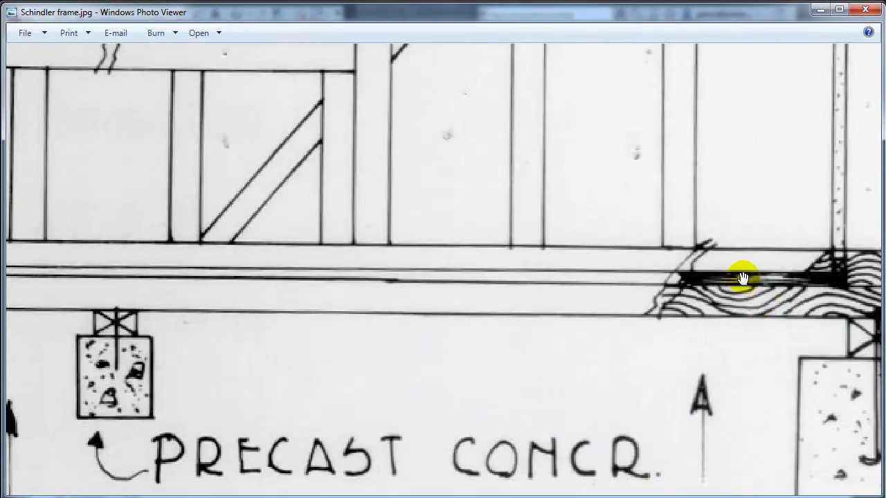
{"action": "scroll", "coordinate": [740, 279], "scroll_direction": "down", "scroll_amount": 3}
{"action": "scroll", "coordinate": [735, 319], "scroll_direction": "down", "scroll_amount": 3}
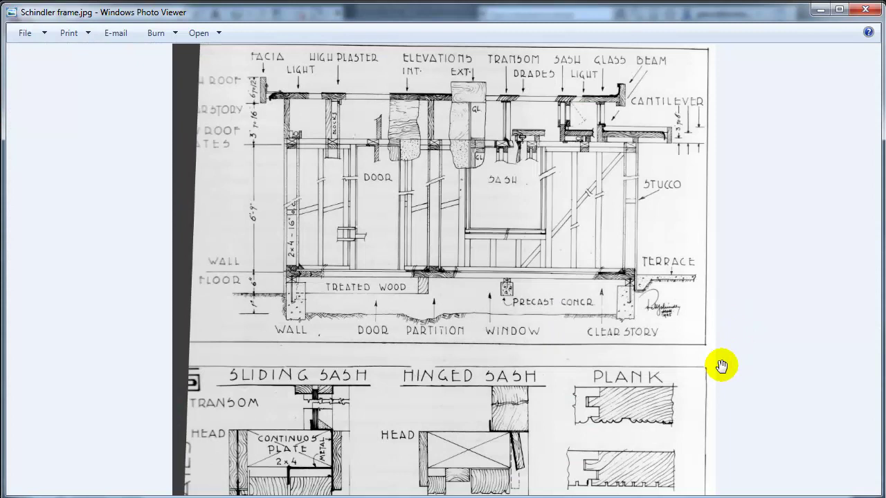
{"action": "scroll", "coordinate": [652, 448], "scroll_direction": "up", "scroll_amount": 2}
{"action": "scroll", "coordinate": [650, 436], "scroll_direction": "down", "scroll_amount": 1}
{"action": "scroll", "coordinate": [623, 439], "scroll_direction": "down", "scroll_amount": 1}
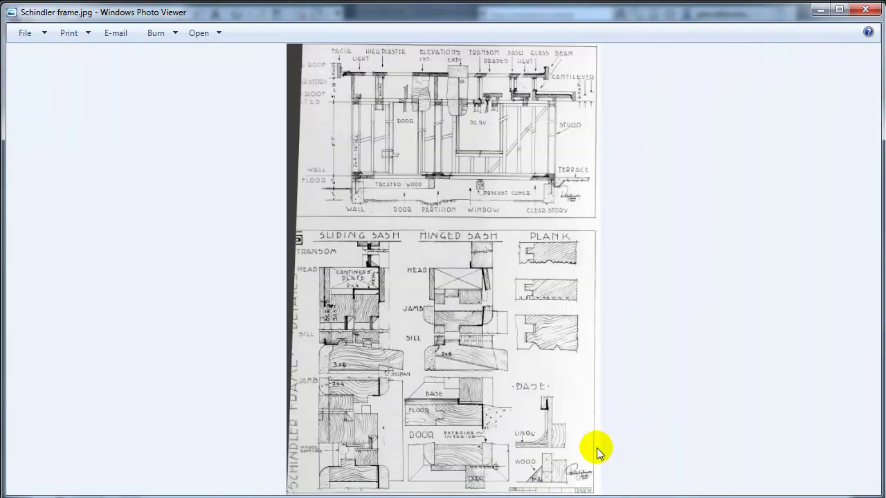
{"action": "scroll", "coordinate": [553, 457], "scroll_direction": "up", "scroll_amount": 2}
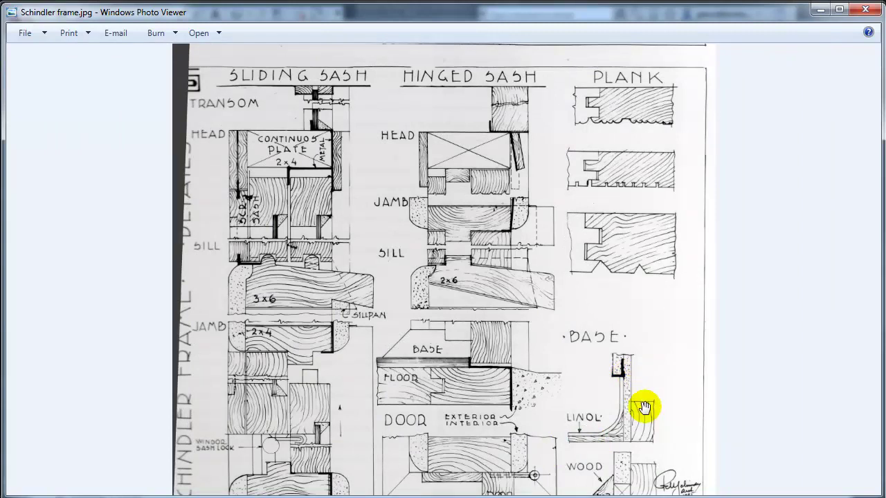
{"action": "scroll", "coordinate": [588, 384], "scroll_direction": "down", "scroll_amount": 1}
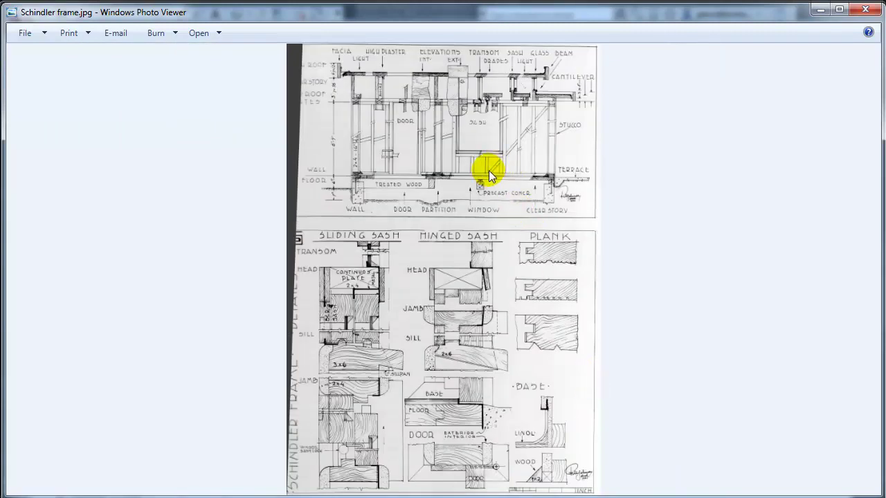
{"action": "scroll", "coordinate": [484, 173], "scroll_direction": "up", "scroll_amount": 2}
{"action": "left_click_drag", "start_coordinate": [527, 194], "coordinate": [547, 326]}
{"action": "scroll", "coordinate": [550, 316], "scroll_direction": "up", "scroll_amount": 2}
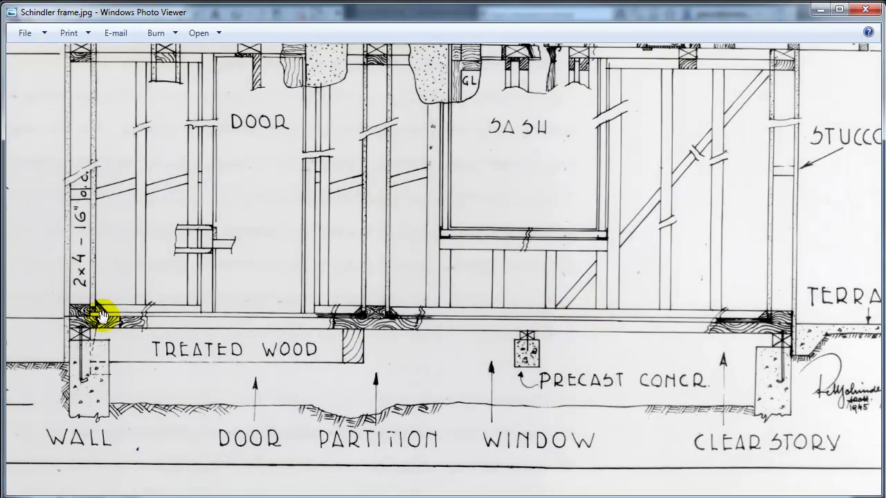
{"action": "scroll", "coordinate": [114, 315], "scroll_direction": "down", "scroll_amount": 1}
{"action": "scroll", "coordinate": [125, 316], "scroll_direction": "up", "scroll_amount": 3}
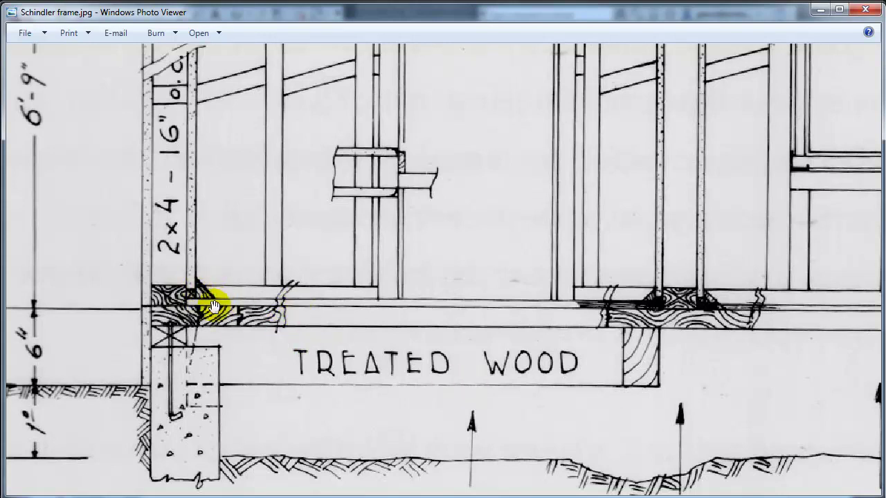
{"action": "scroll", "coordinate": [355, 364], "scroll_direction": "down", "scroll_amount": 1}
{"action": "scroll", "coordinate": [484, 387], "scroll_direction": "down", "scroll_amount": 1}
{"action": "scroll", "coordinate": [747, 429], "scroll_direction": "down", "scroll_amount": 1}
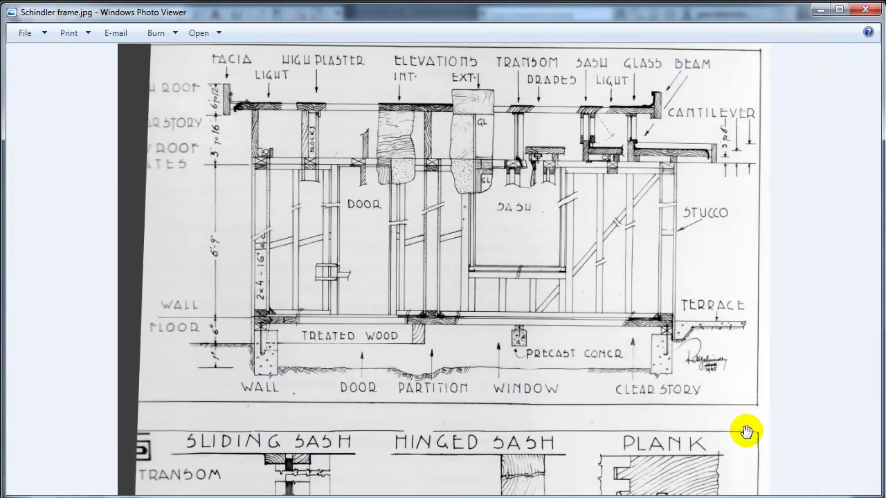
{"action": "left_click_drag", "start_coordinate": [695, 445], "coordinate": [647, 182]}
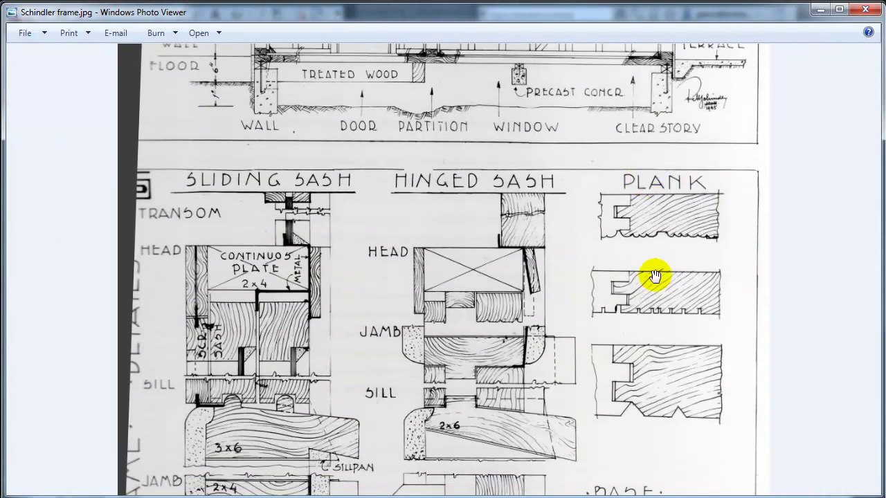
{"action": "left_click_drag", "start_coordinate": [650, 409], "coordinate": [646, 168]}
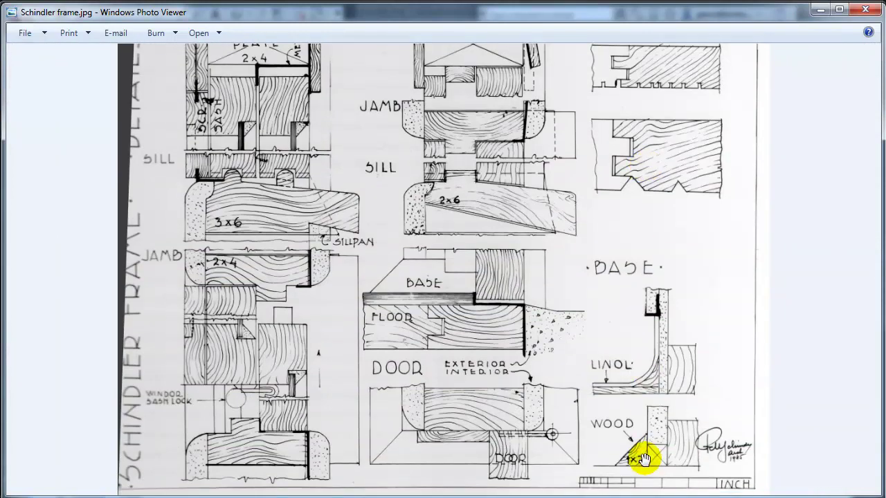
{"action": "scroll", "coordinate": [643, 460], "scroll_direction": "up", "scroll_amount": 1}
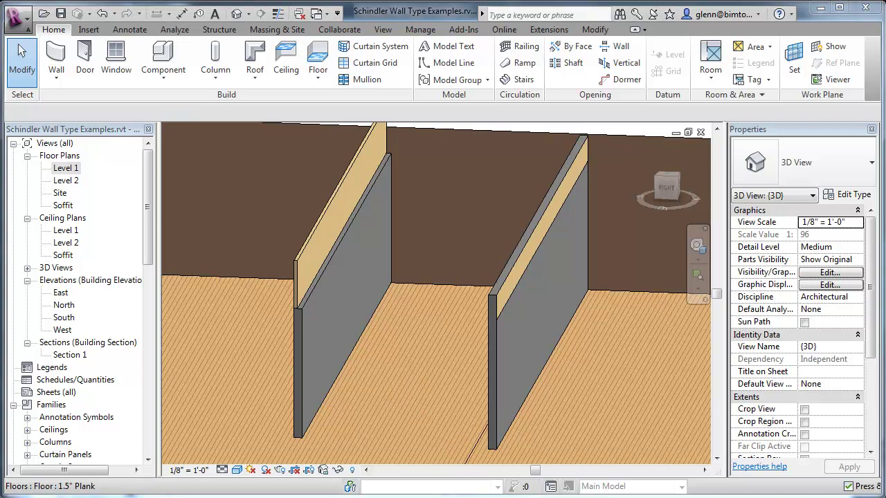
{"action": "key", "text": "alt+Tab"}
{"action": "scroll", "coordinate": [500, 318], "scroll_direction": "down", "scroll_amount": 5}
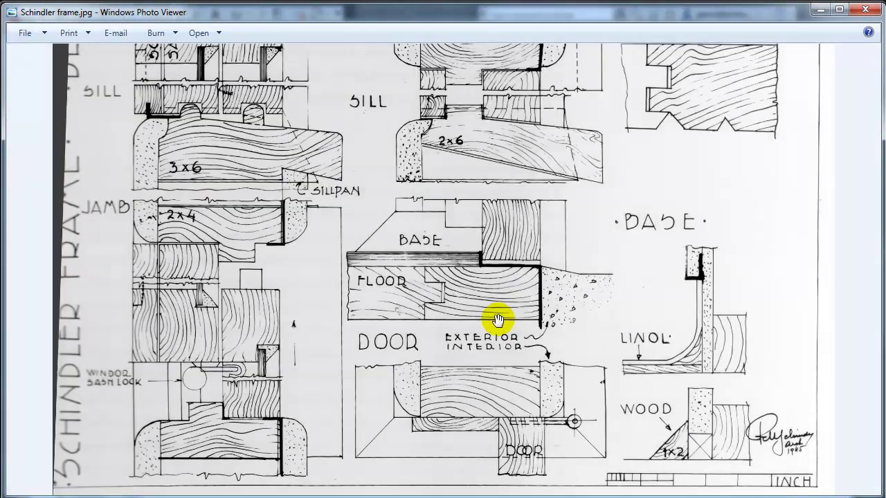
{"action": "scroll", "coordinate": [603, 145], "scroll_direction": "up", "scroll_amount": 3}
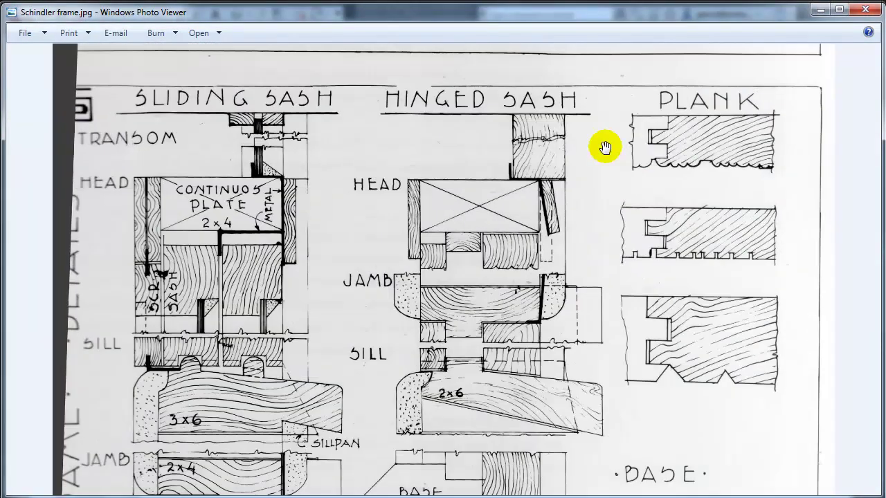
{"action": "scroll", "coordinate": [606, 150], "scroll_direction": "down", "scroll_amount": 4}
{"action": "scroll", "coordinate": [595, 100], "scroll_direction": "up", "scroll_amount": 4}
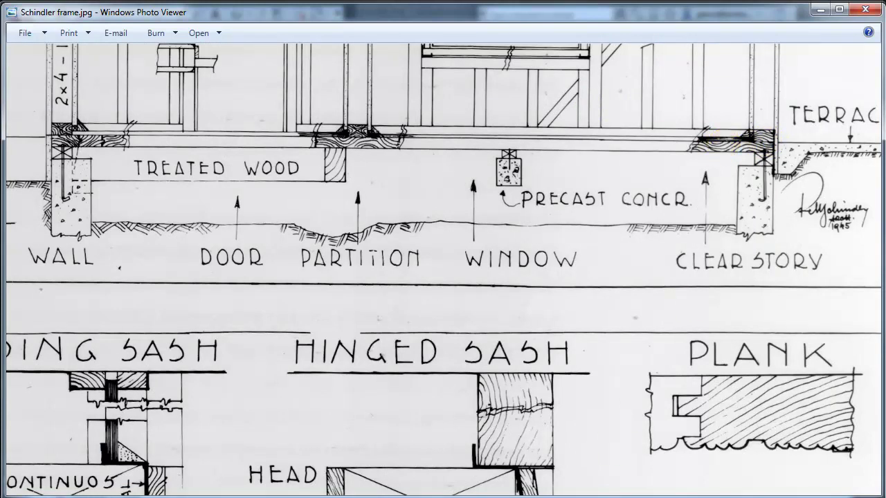
- Return to Revit and start a new architectural floor
{"action": "key", "text": "alt+Tab"}
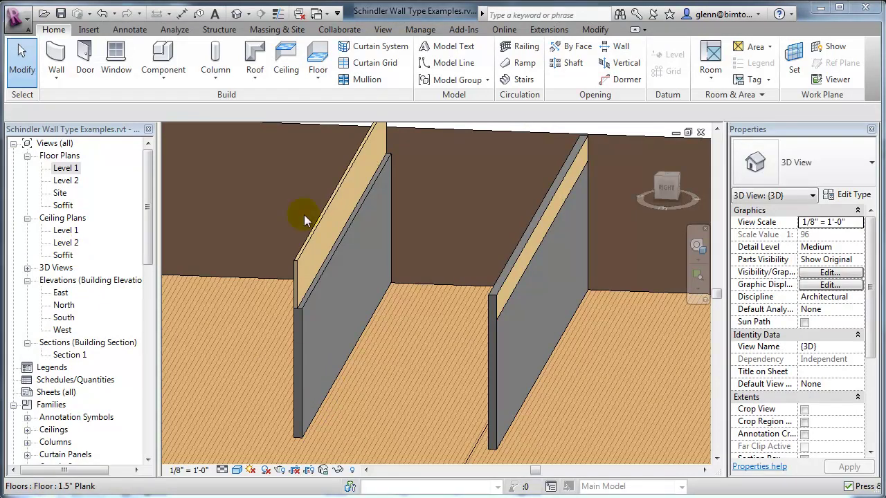
{"action": "left_click", "coordinate": [318, 75]}
{"action": "left_click", "coordinate": [321, 97]}
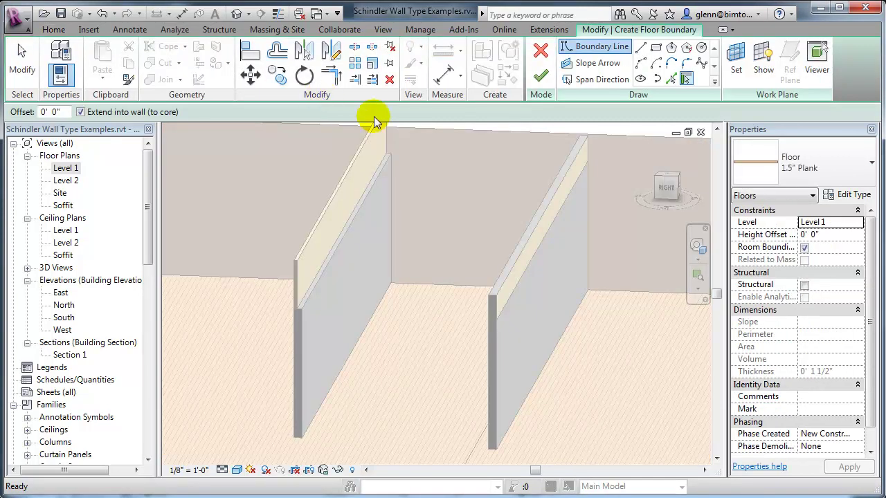
- Duplicate the 1.5" Plank floor type as 'Finish Floor - Wood'
{"action": "left_click", "coordinate": [844, 195]}
{"action": "left_click", "coordinate": [849, 124]}
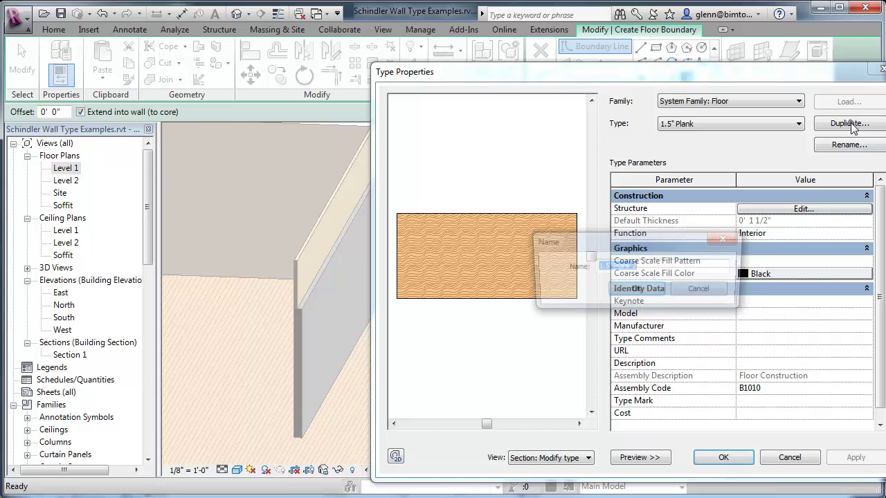
{"action": "type", "text": "Wo"}
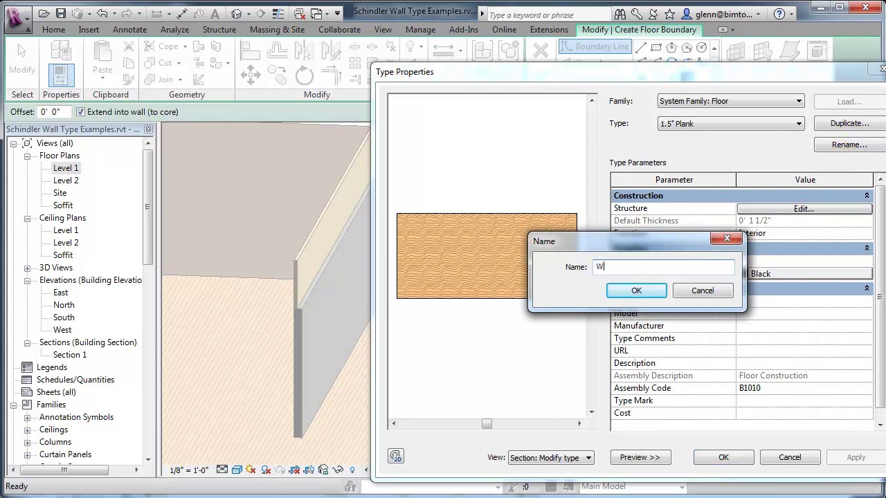
{"action": "key", "text": "BackSpace"}
{"action": "key", "text": "BackSpace"}
{"action": "type", "text": "Floor - Wood"}
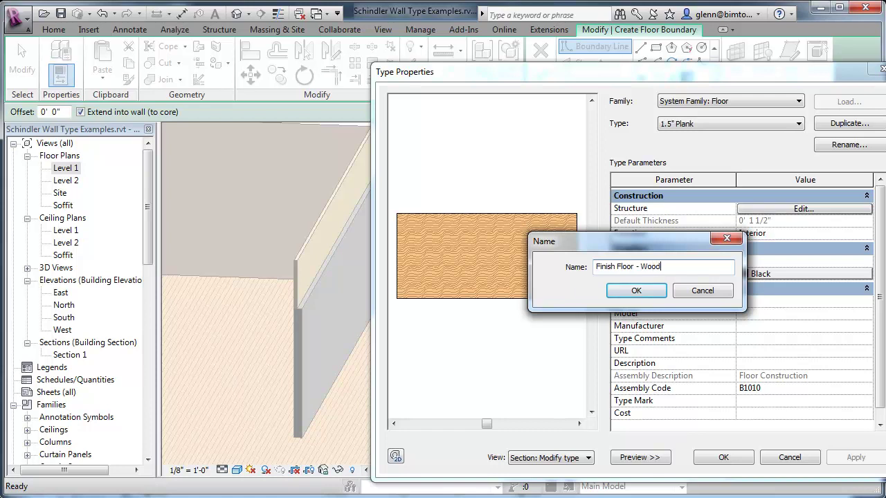
{"action": "left_click", "coordinate": [636, 290]}
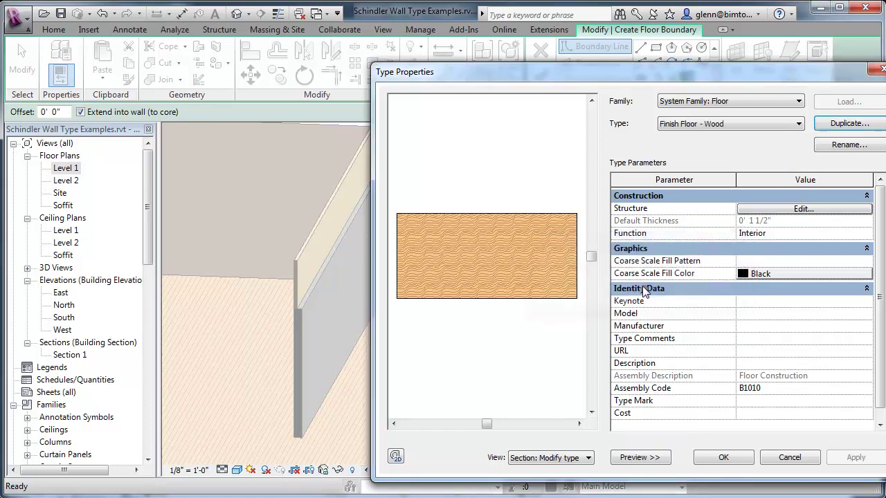
{"action": "left_click", "coordinate": [773, 209]}
- Make the floor type's structure layer 1" thick with Wood - Flooring material
{"action": "left_click", "coordinate": [789, 206]}
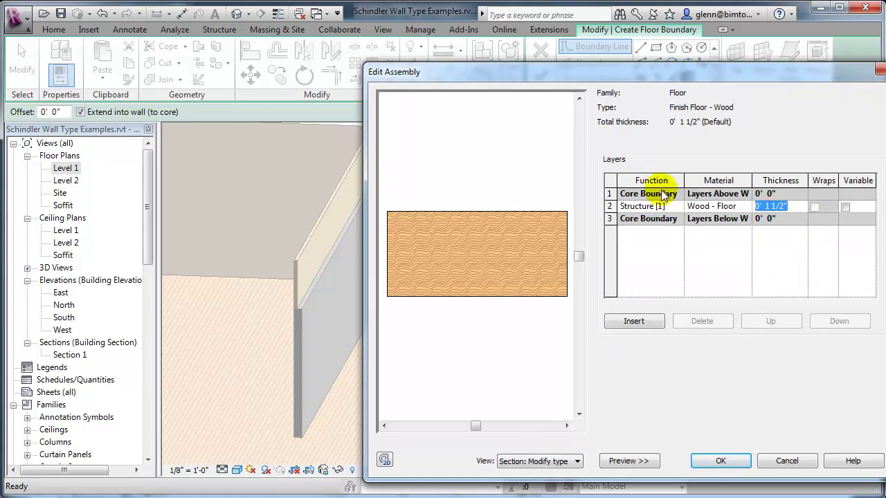
{"action": "type", "text": "0 1"}
{"action": "key", "text": "Tab"}
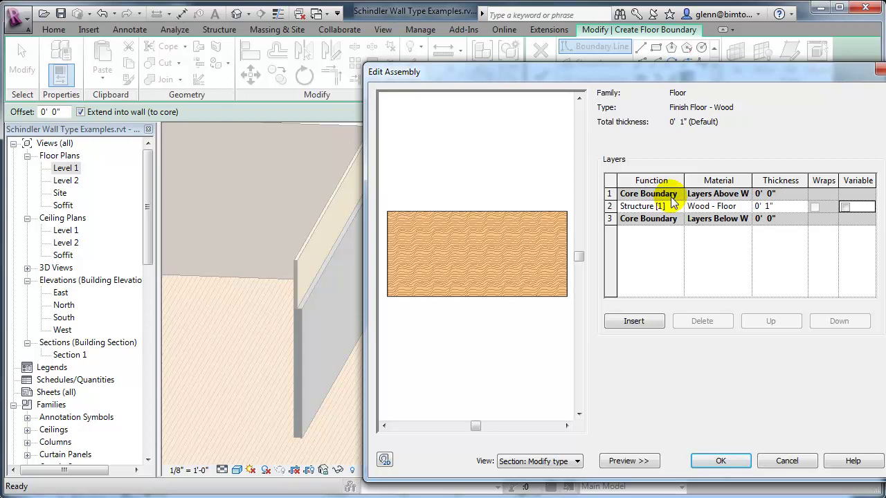
{"action": "left_click", "coordinate": [730, 206]}
{"action": "left_click", "coordinate": [746, 207]}
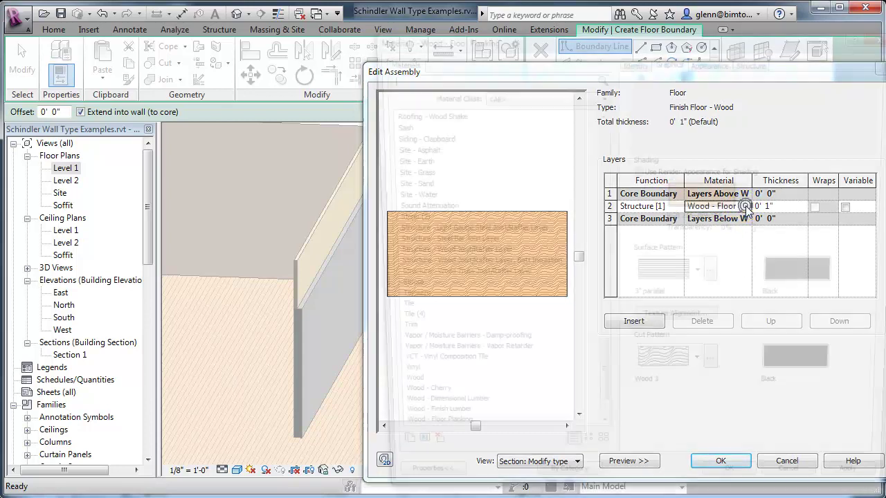
{"action": "scroll", "coordinate": [599, 377], "scroll_direction": "down", "scroll_amount": 2}
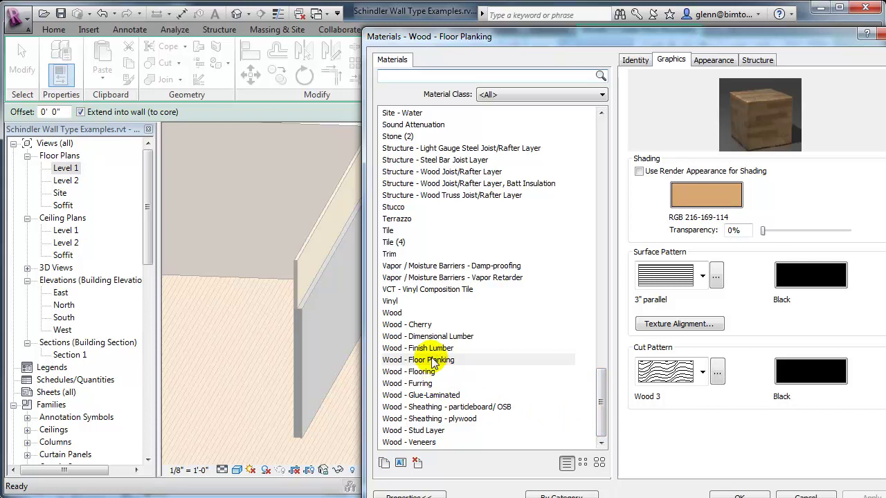
{"action": "left_click", "coordinate": [425, 372]}
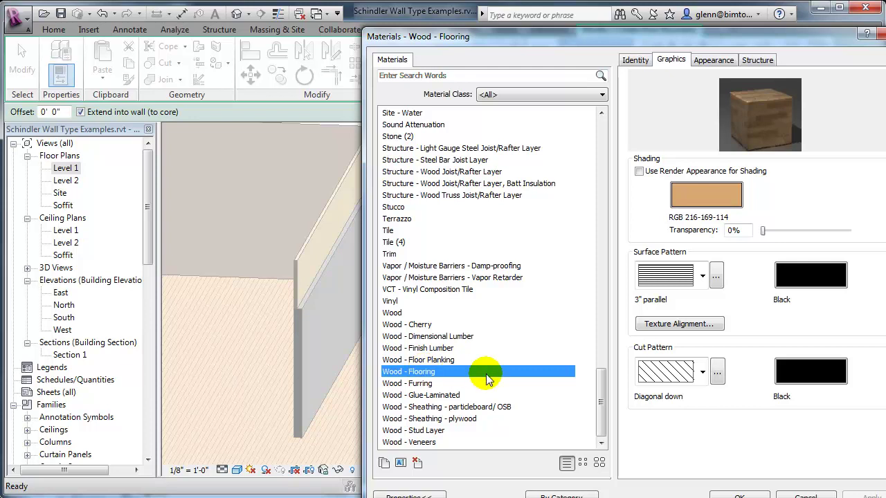
{"action": "left_click", "coordinate": [752, 493]}
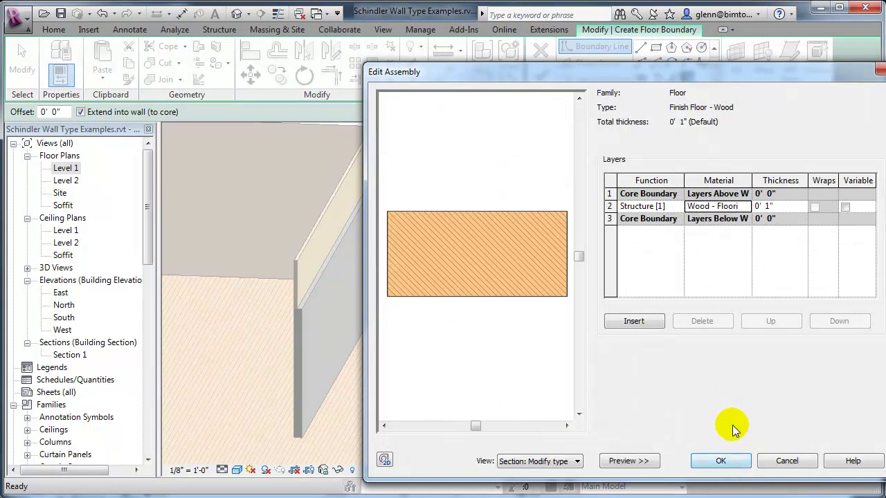
{"action": "left_click", "coordinate": [723, 461]}
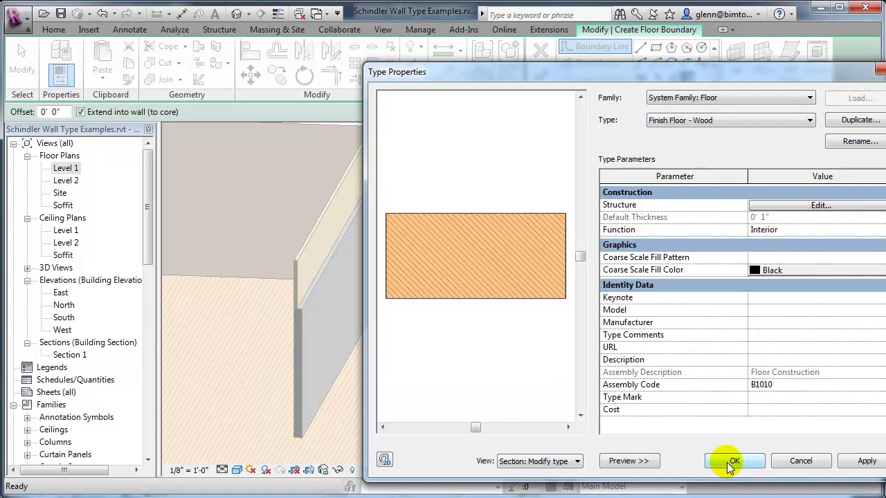
{"action": "left_click", "coordinate": [727, 462]}
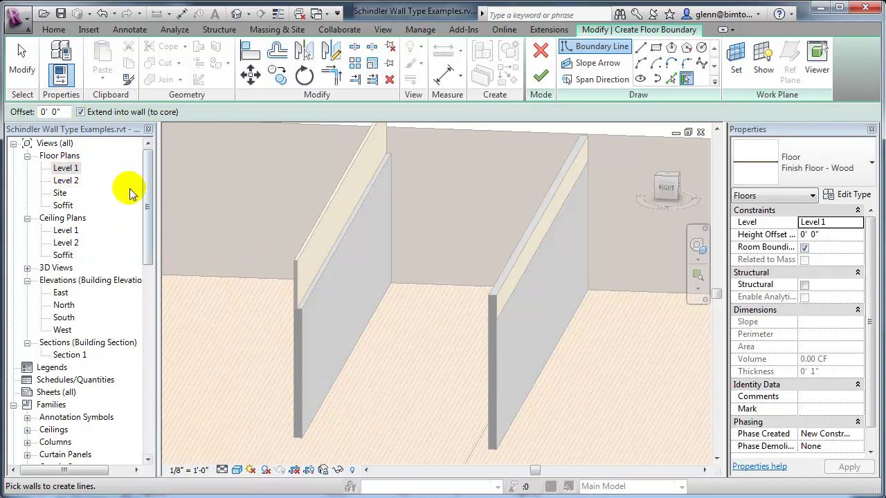
- Open the Level 1 plan and set the floor's Height Offset to 0' 1"
{"action": "double_click", "coordinate": [71, 171]}
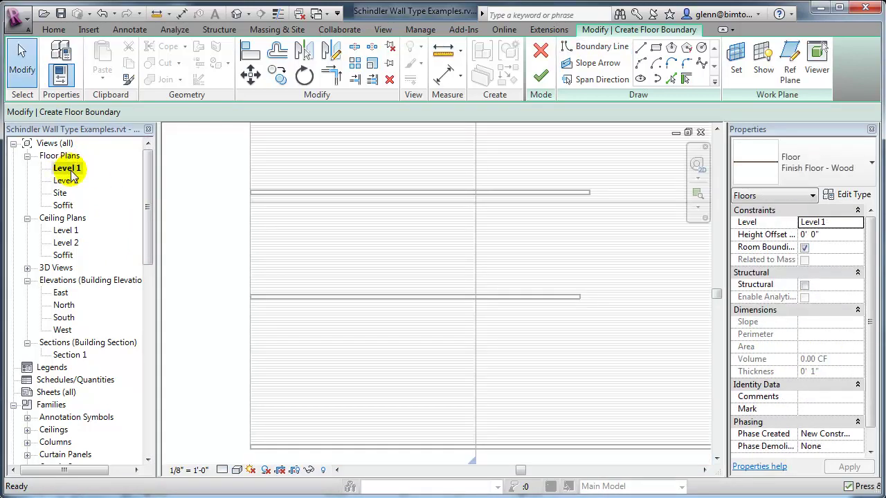
{"action": "left_click", "coordinate": [830, 235]}
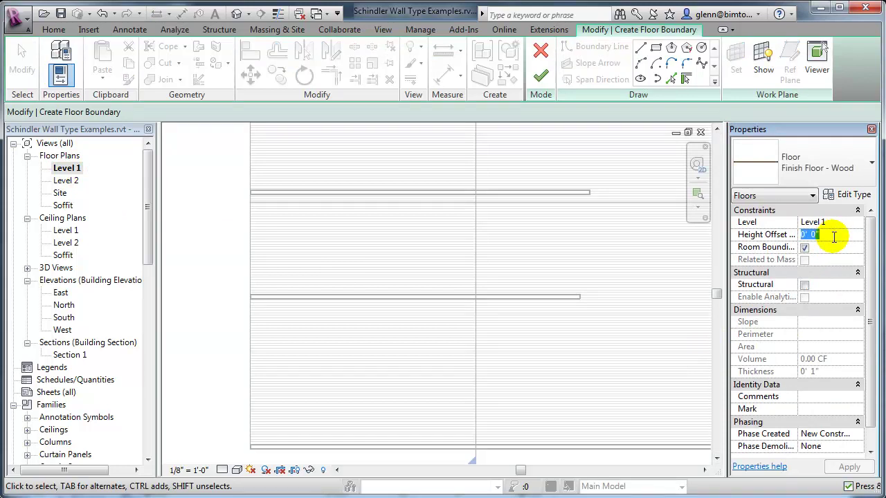
{"action": "type", "text": "0"}
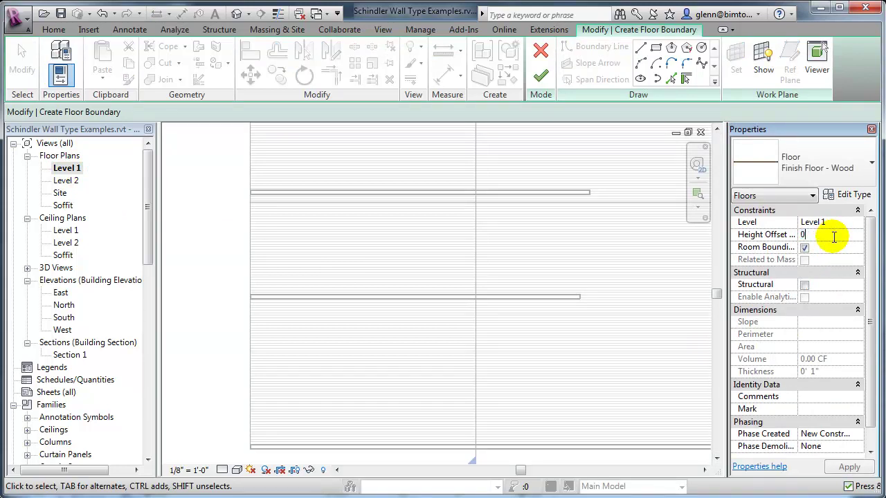
{"action": "key", "text": "Tab"}
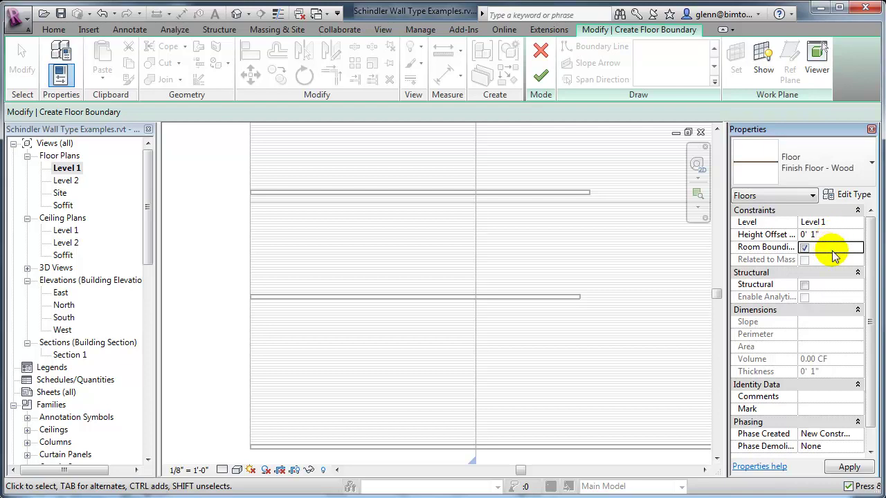
{"action": "left_click", "coordinate": [830, 234]}
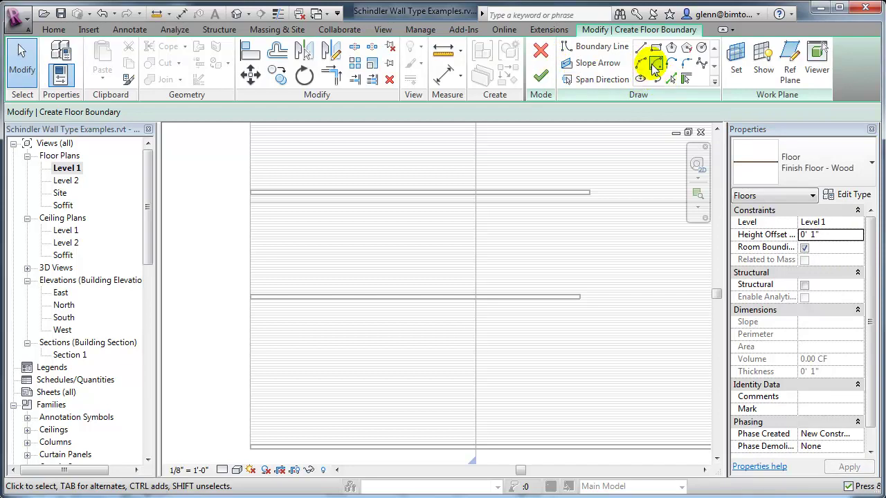
- Pick the upper and lower walls as boundary lines with Extend into wall off
{"action": "left_click", "coordinate": [686, 80]}
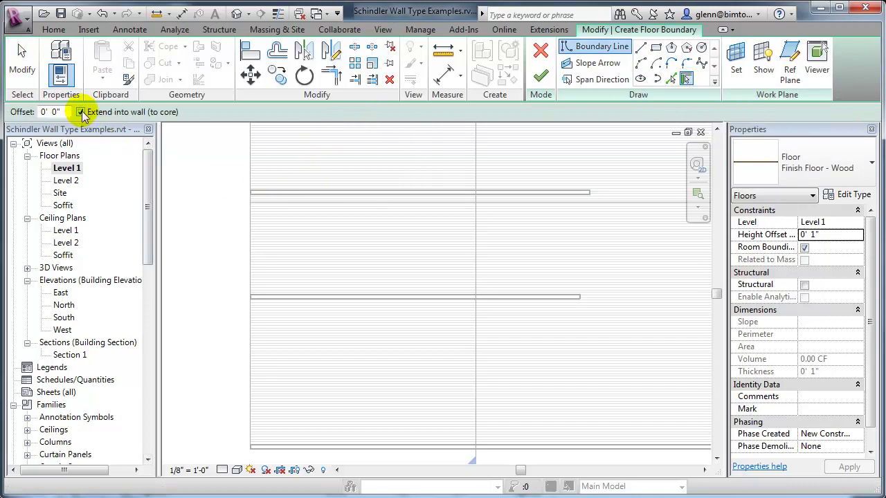
{"action": "scroll", "coordinate": [303, 196], "scroll_direction": "up", "scroll_amount": 4}
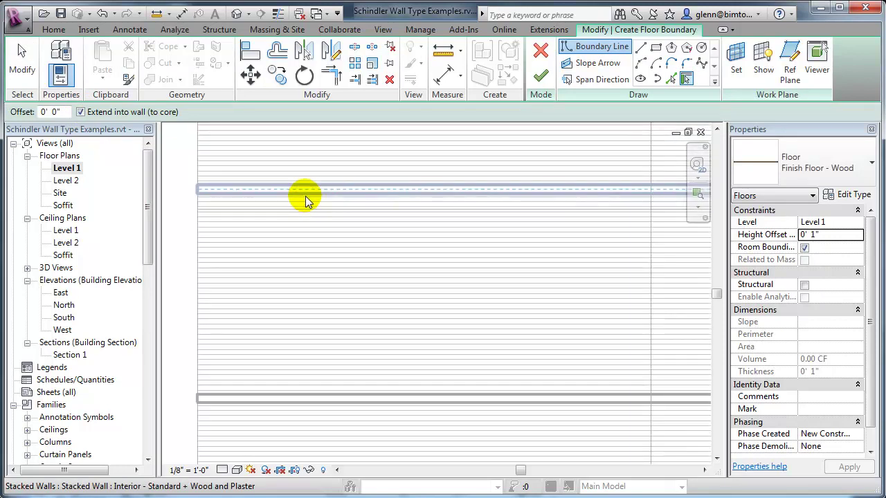
{"action": "left_click", "coordinate": [81, 113]}
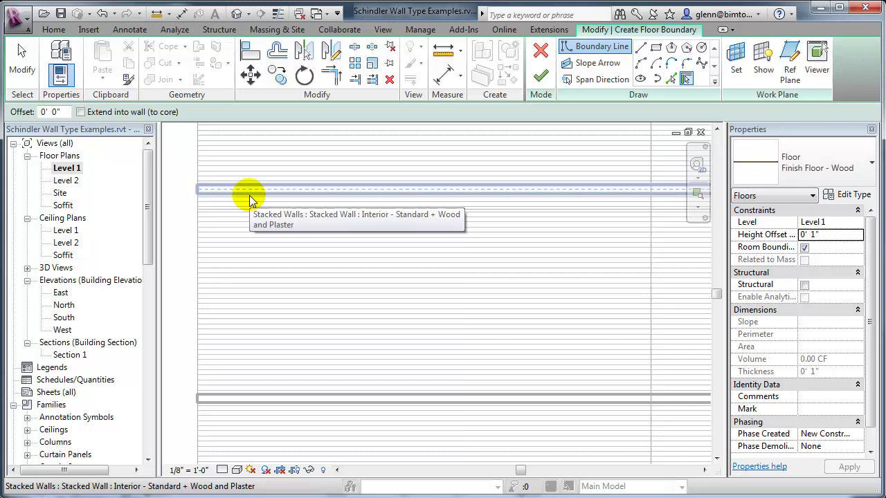
{"action": "scroll", "coordinate": [263, 197], "scroll_direction": "up", "scroll_amount": 2}
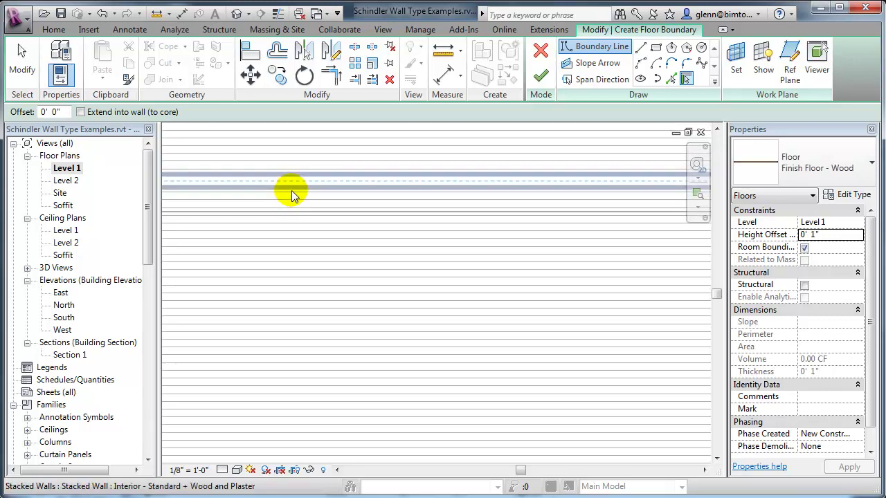
{"action": "left_click", "coordinate": [291, 190]}
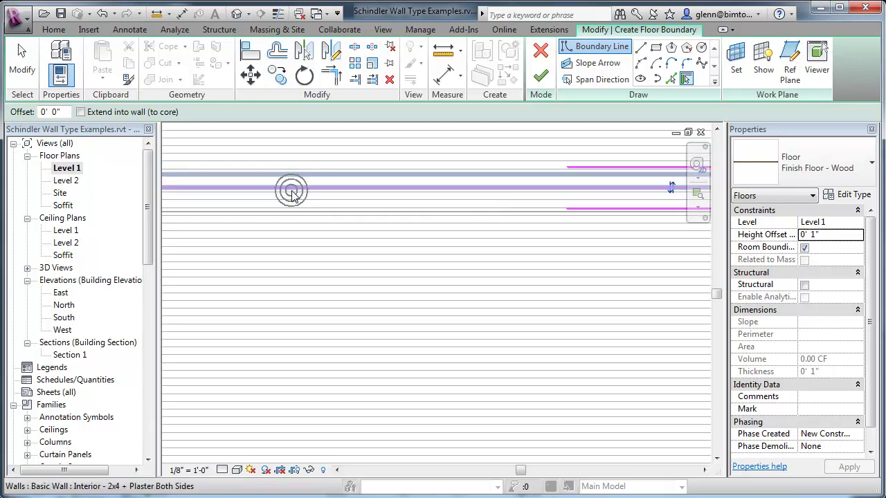
{"action": "scroll", "coordinate": [415, 360], "scroll_direction": "down", "scroll_amount": 2}
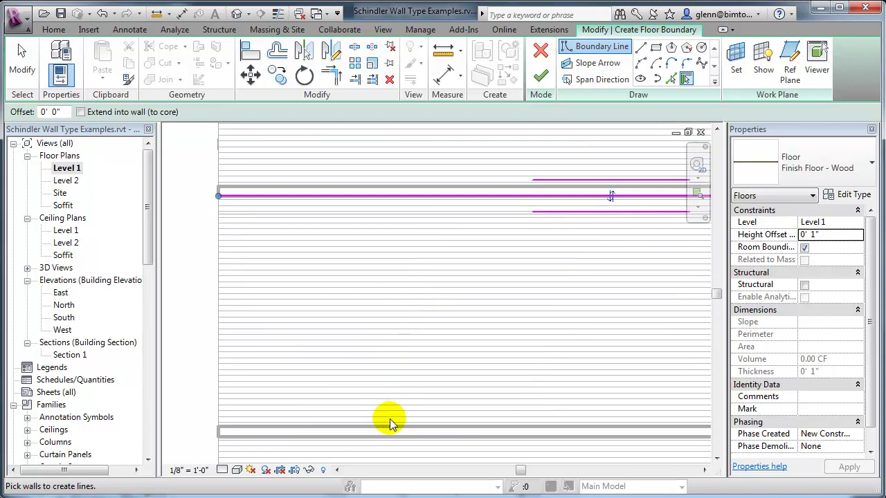
{"action": "key", "text": "Tab"}
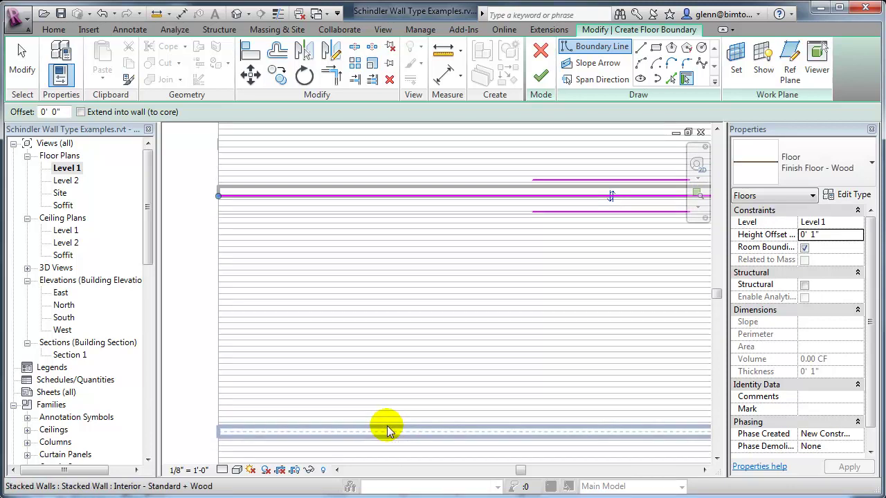
{"action": "key", "text": "Tab"}
{"action": "left_click", "coordinate": [387, 427]}
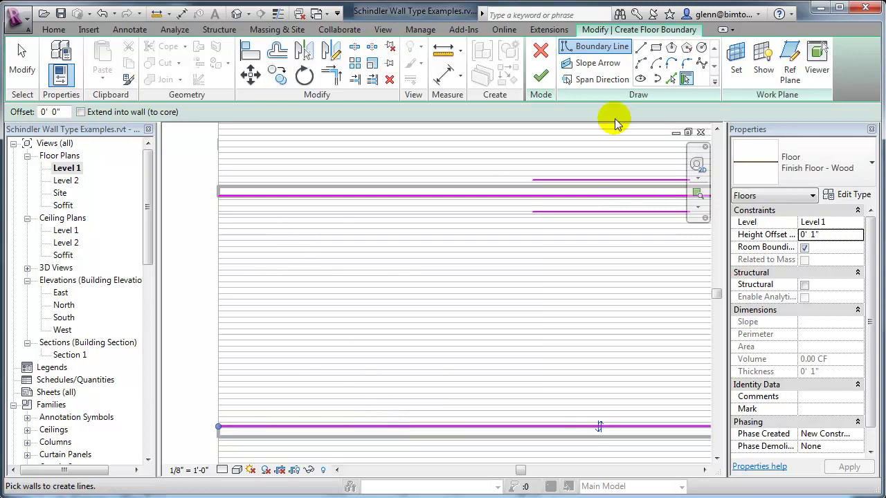
- Draw straight boundary lines closing the left and right ends between the walls
{"action": "left_click", "coordinate": [642, 47]}
{"action": "left_click", "coordinate": [217, 199]}
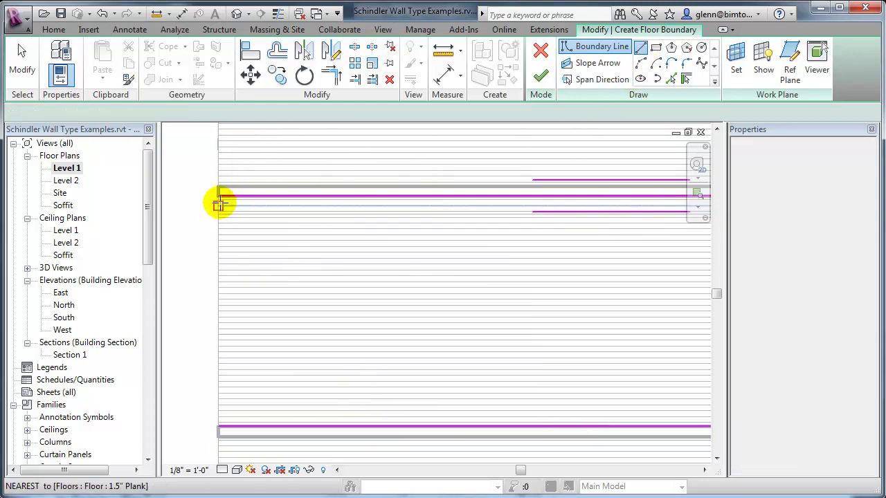
{"action": "left_click", "coordinate": [212, 406]}
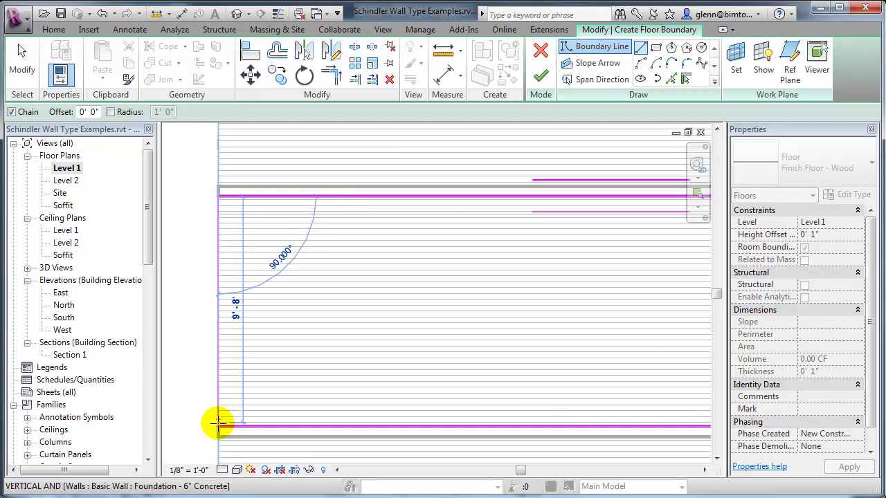
{"action": "left_click", "coordinate": [218, 421]}
{"action": "scroll", "coordinate": [588, 372], "scroll_direction": "down", "scroll_amount": 3}
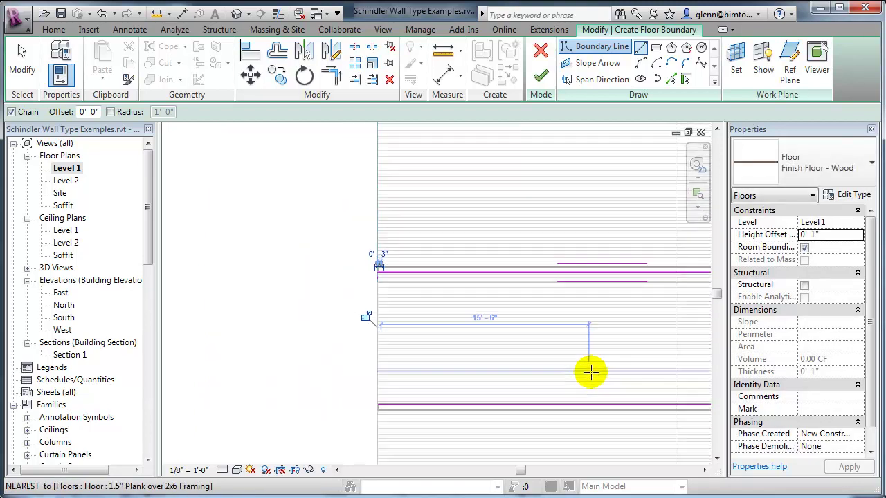
{"action": "middle_click_drag", "start_coordinate": [599, 375], "coordinate": [416, 332]}
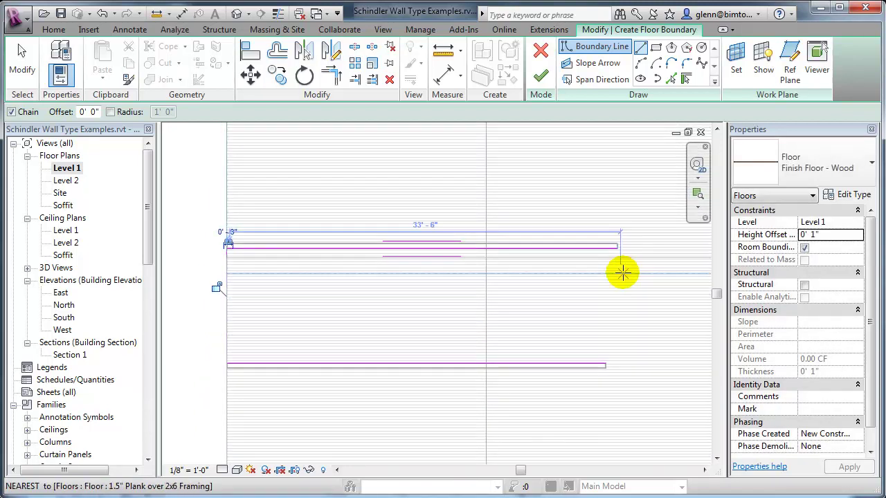
{"action": "left_click", "coordinate": [615, 248]}
{"action": "left_click", "coordinate": [617, 361]}
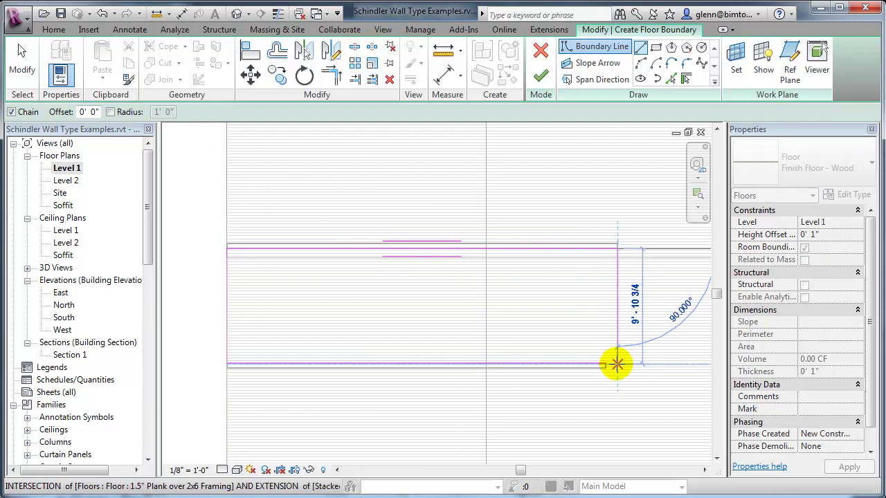
{"action": "left_click", "coordinate": [617, 364]}
{"action": "left_click", "coordinate": [22, 69]}
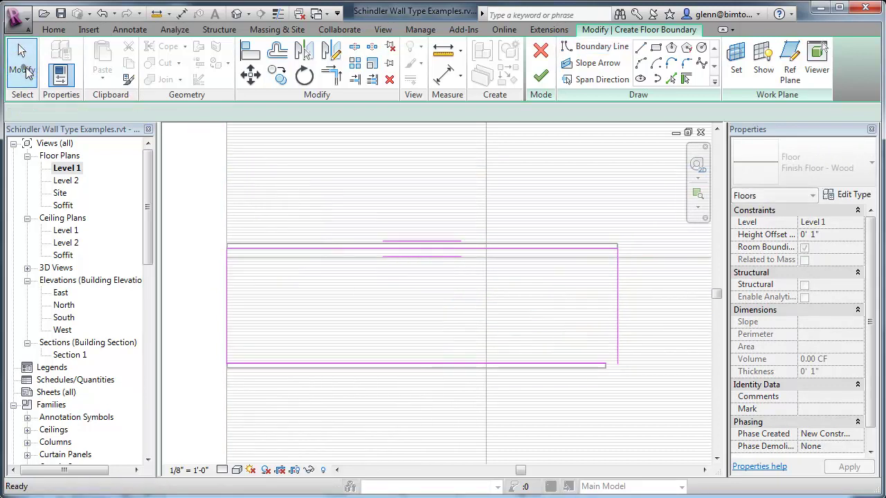
- Trim the bottom and right lines to a corner and finish the floor
{"action": "key", "text": "t"}
{"action": "key", "text": "r"}
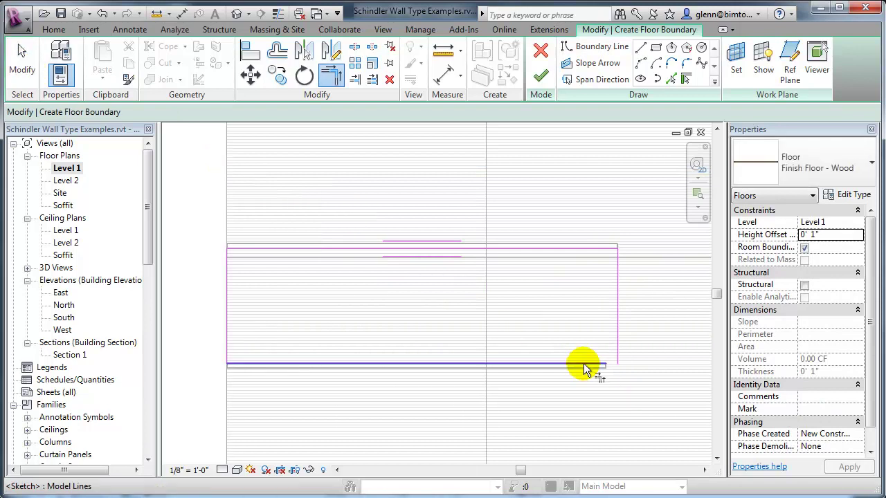
{"action": "left_click", "coordinate": [583, 363]}
{"action": "left_click", "coordinate": [619, 352]}
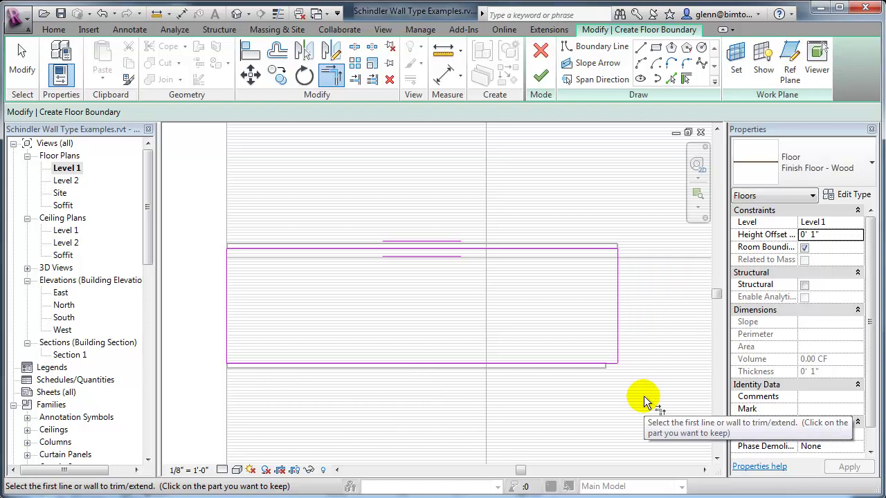
{"action": "left_click", "coordinate": [540, 79]}
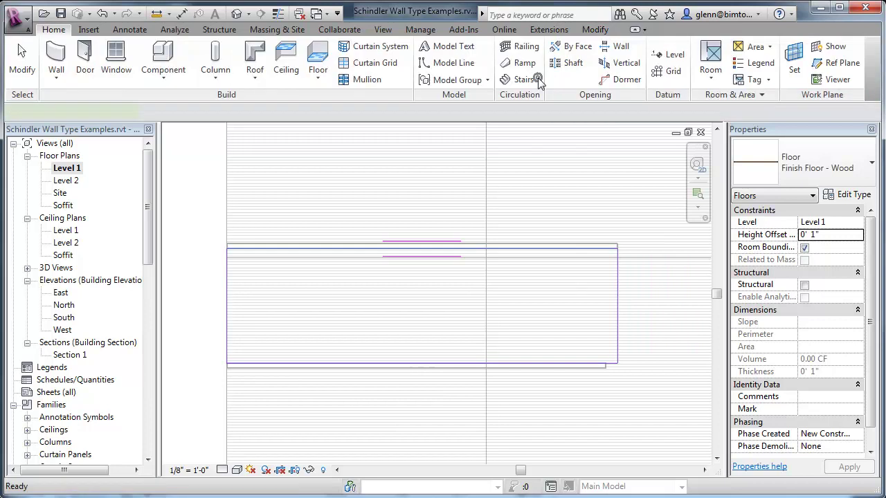
- Open Section 1 and inspect where the new wood floor layer meets the wall
{"action": "scroll", "coordinate": [273, 365], "scroll_direction": "down", "scroll_amount": 1}
{"action": "scroll", "coordinate": [273, 365], "scroll_direction": "down", "scroll_amount": 2}
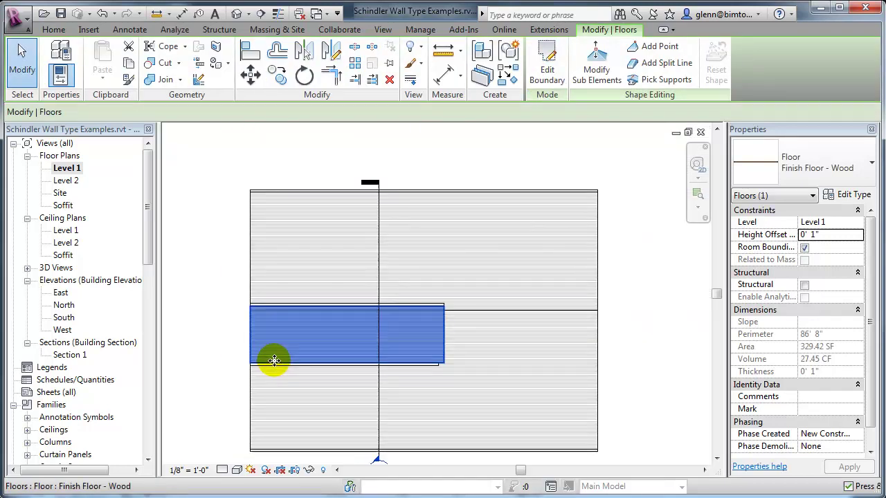
{"action": "middle_click_drag", "start_coordinate": [340, 397], "coordinate": [401, 396]}
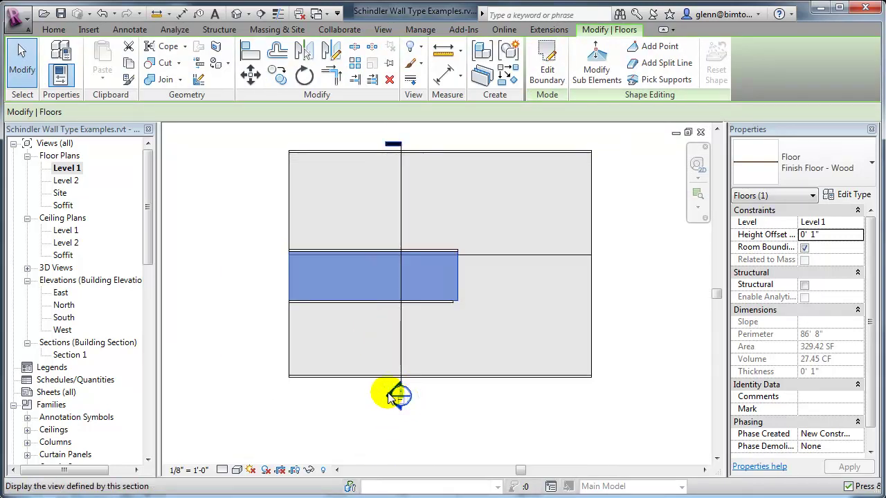
{"action": "double_click", "coordinate": [396, 394]}
{"action": "scroll", "coordinate": [388, 395], "scroll_direction": "up", "scroll_amount": 2}
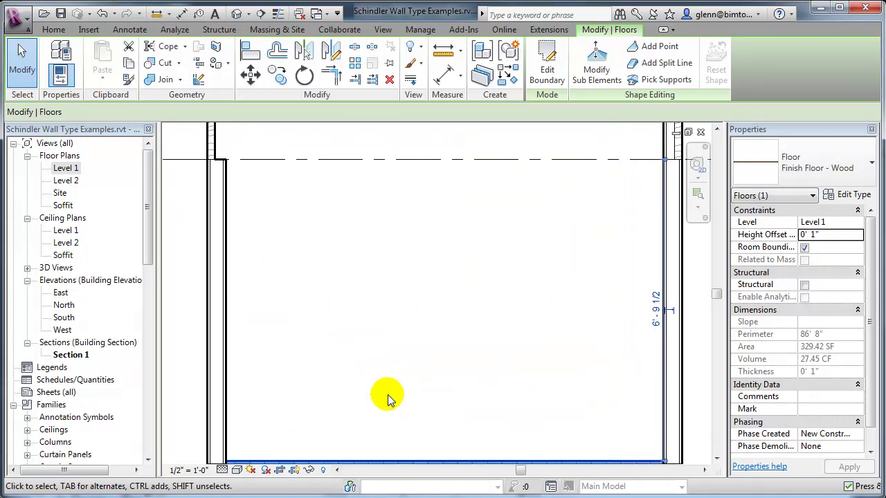
{"action": "middle_click_drag", "start_coordinate": [387, 397], "coordinate": [425, 302]}
{"action": "left_click", "coordinate": [377, 312]}
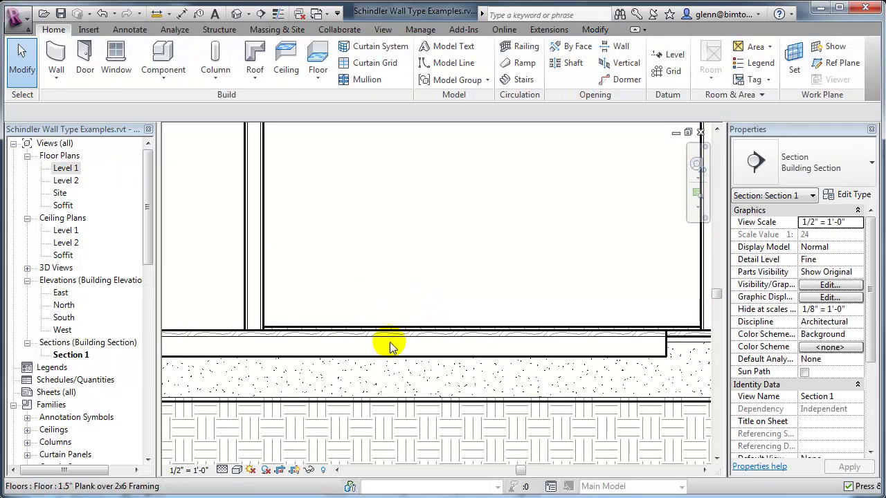
{"action": "middle_click_drag", "start_coordinate": [390, 342], "coordinate": [252, 314]}
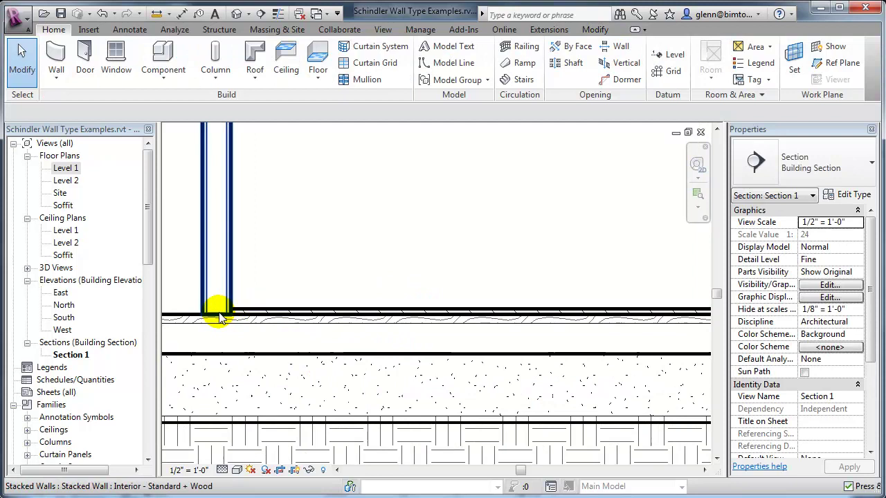
{"action": "scroll", "coordinate": [296, 297], "scroll_direction": "down", "scroll_amount": 2}
{"action": "middle_click_drag", "start_coordinate": [418, 271], "coordinate": [305, 301]}
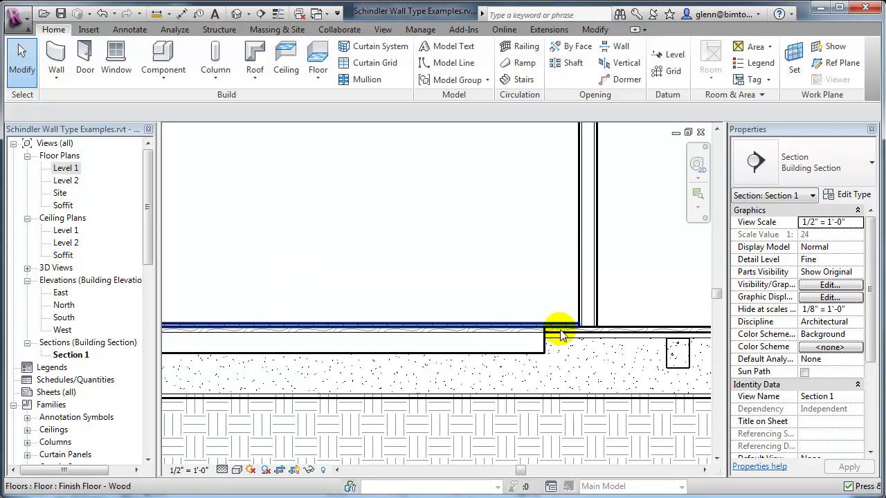
{"action": "scroll", "coordinate": [433, 272], "scroll_direction": "down", "scroll_amount": 2}
{"action": "middle_click_drag", "start_coordinate": [433, 272], "coordinate": [622, 325]}
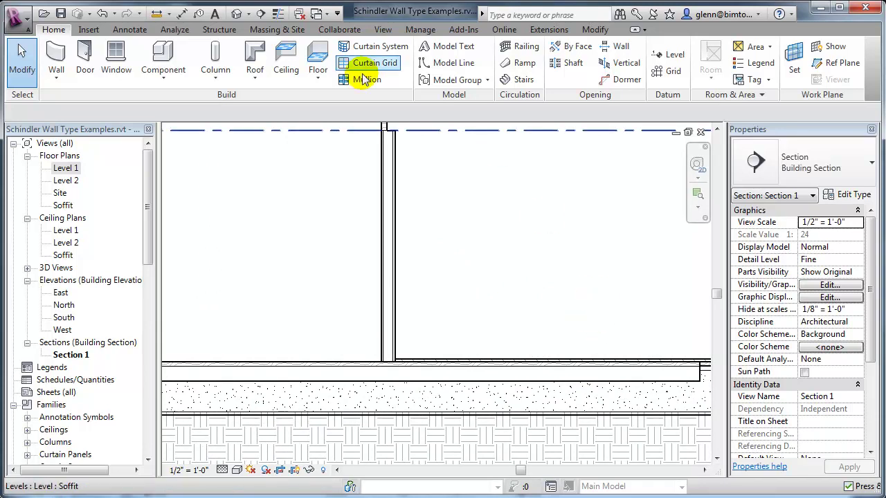
- Darken the Wood - Flooring material's shading colour to RGB 147-099-040
{"action": "left_click", "coordinate": [236, 14]}
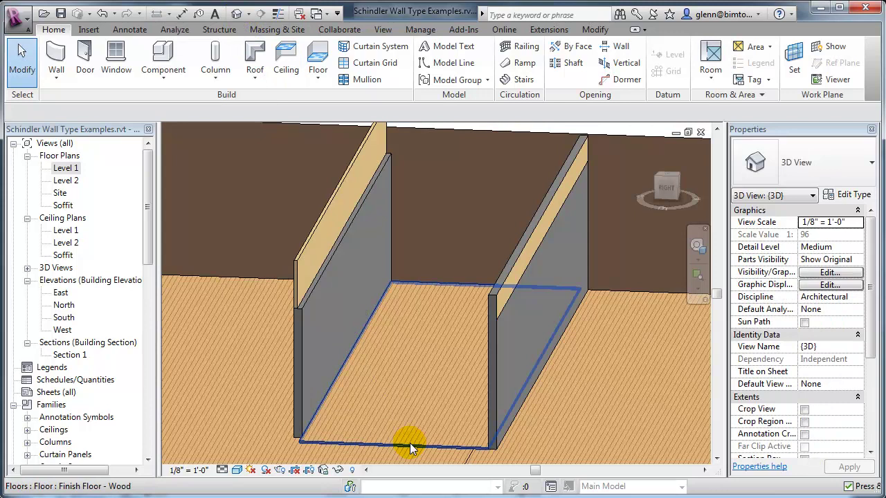
{"action": "left_click", "coordinate": [371, 429]}
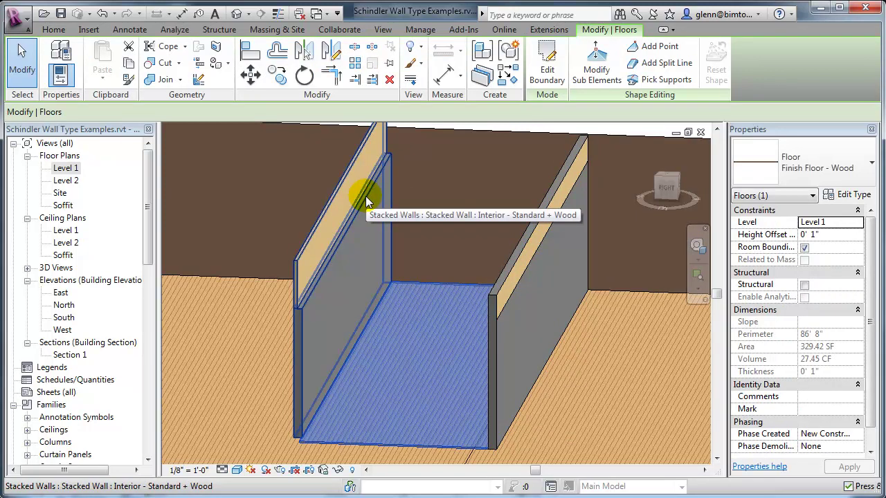
{"action": "left_click", "coordinate": [419, 30]}
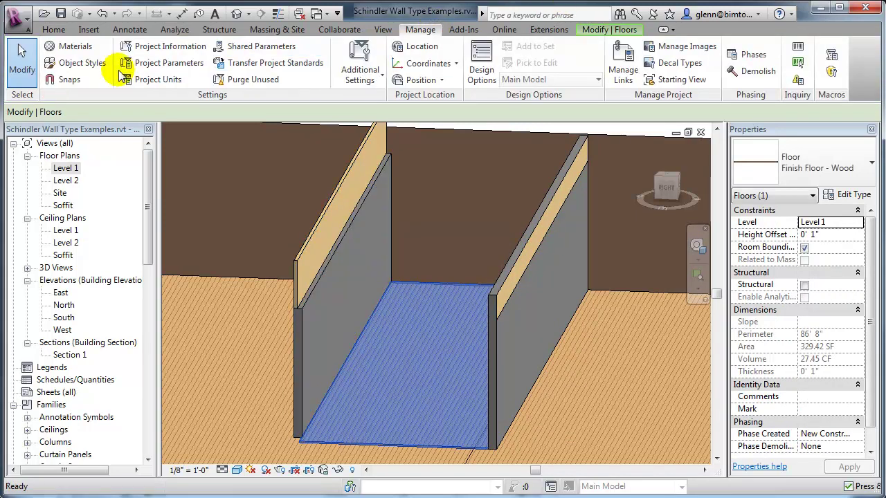
{"action": "left_click", "coordinate": [70, 46]}
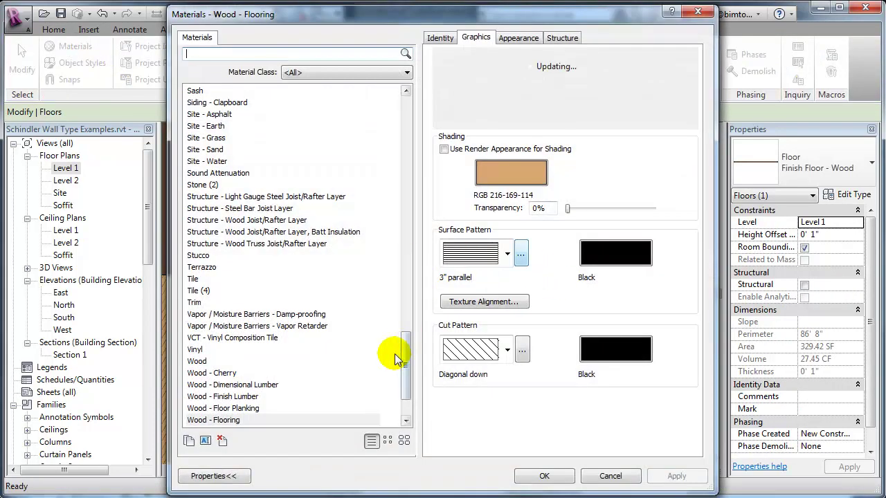
{"action": "left_click", "coordinate": [235, 420]}
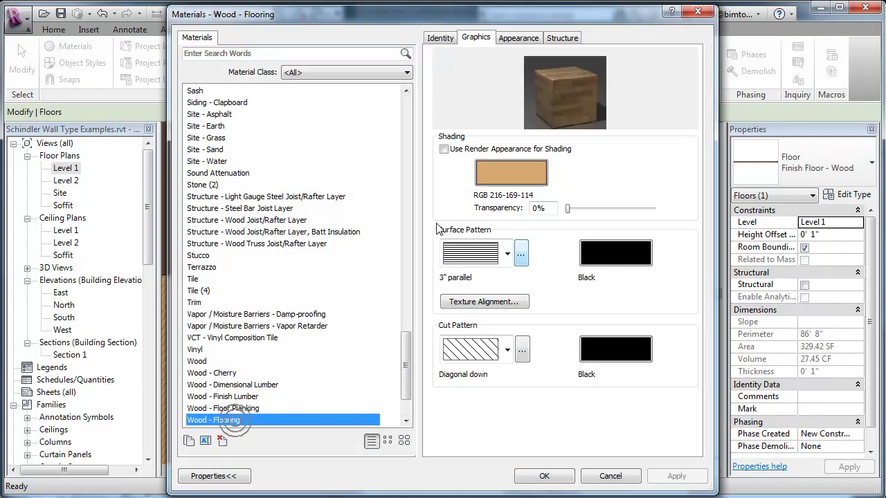
{"action": "left_click", "coordinate": [486, 177]}
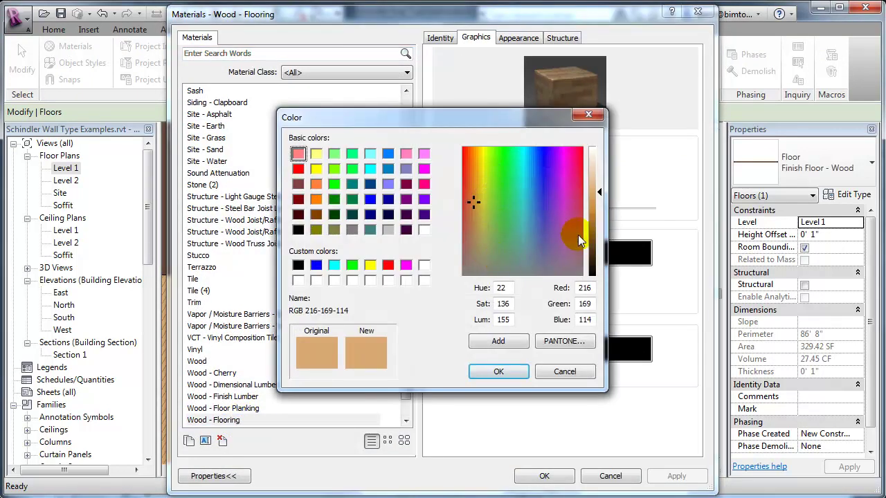
{"action": "left_click", "coordinate": [592, 223]}
{"action": "left_click", "coordinate": [593, 229]}
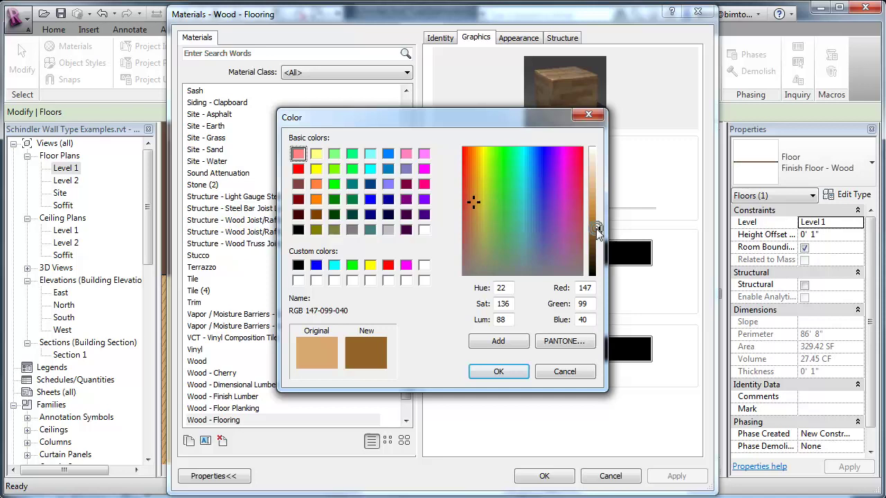
{"action": "left_click", "coordinate": [516, 374]}
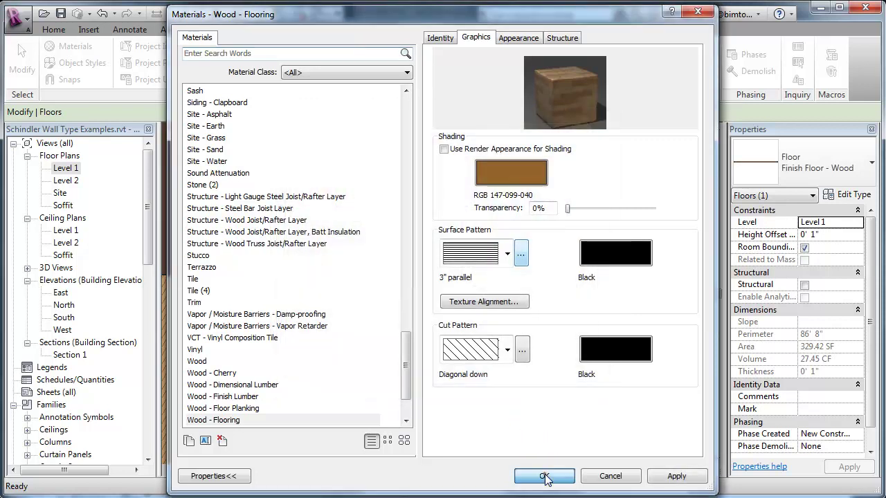
{"action": "left_click", "coordinate": [543, 476]}
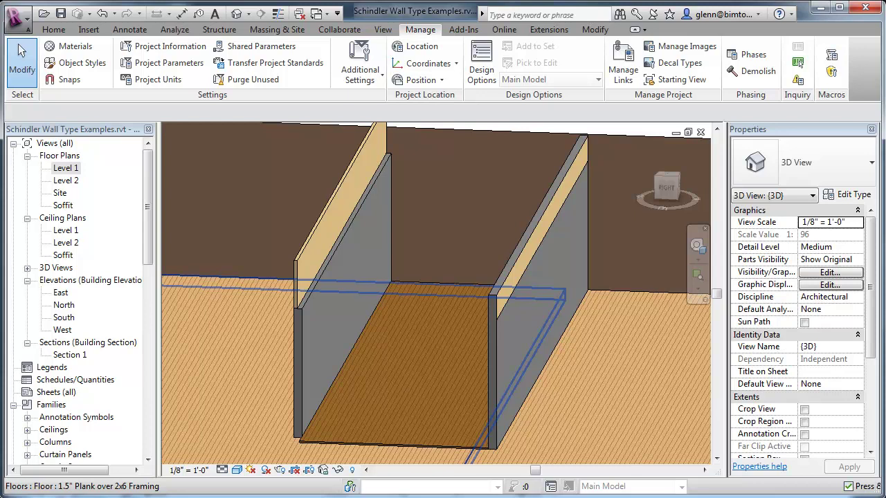
- Place a Cornice wall sweep along the left wall, 4' 9" above Level 1
{"action": "left_click", "coordinate": [401, 205]}
{"action": "left_click", "coordinate": [52, 32]}
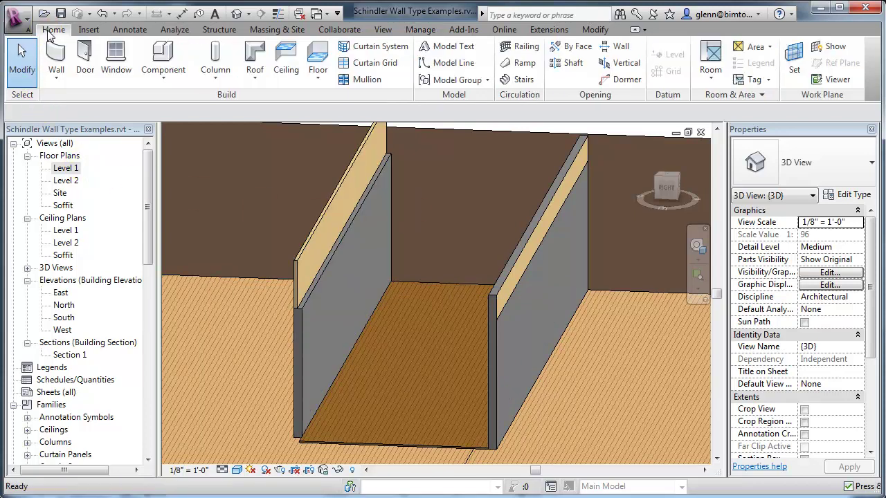
{"action": "left_click", "coordinate": [56, 74]}
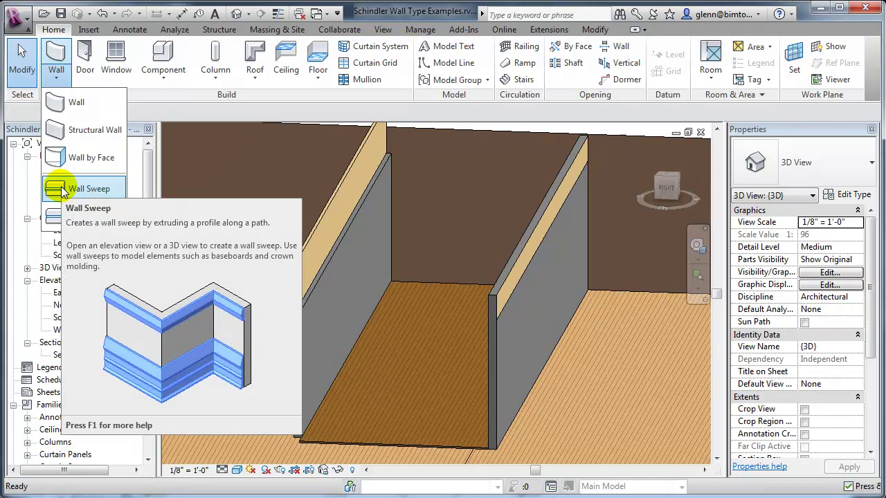
{"action": "left_click", "coordinate": [63, 190]}
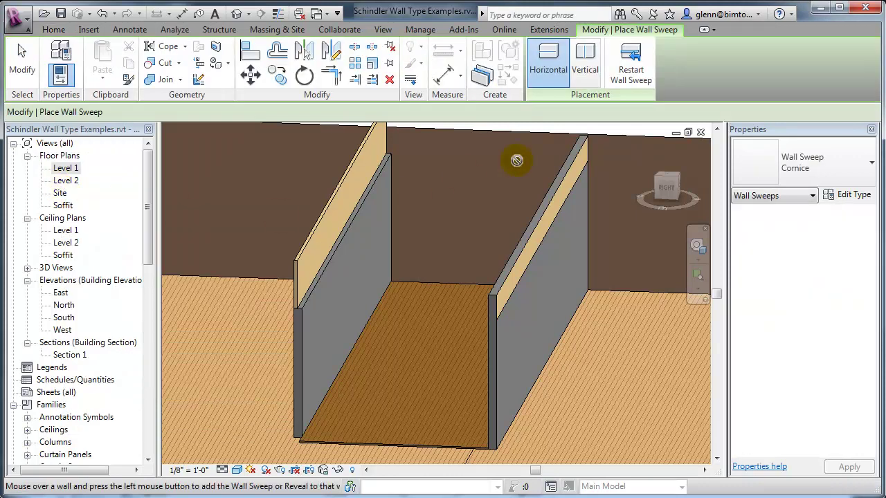
{"action": "left_click", "coordinate": [791, 166]}
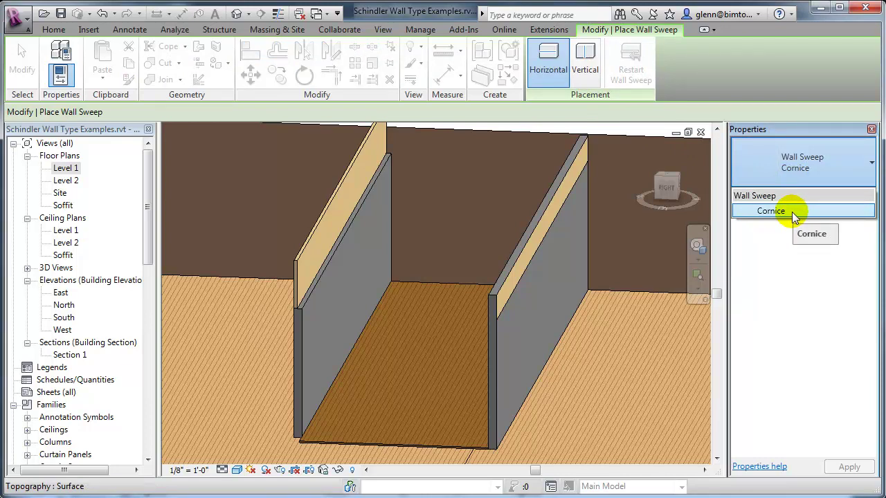
{"action": "left_click", "coordinate": [793, 213]}
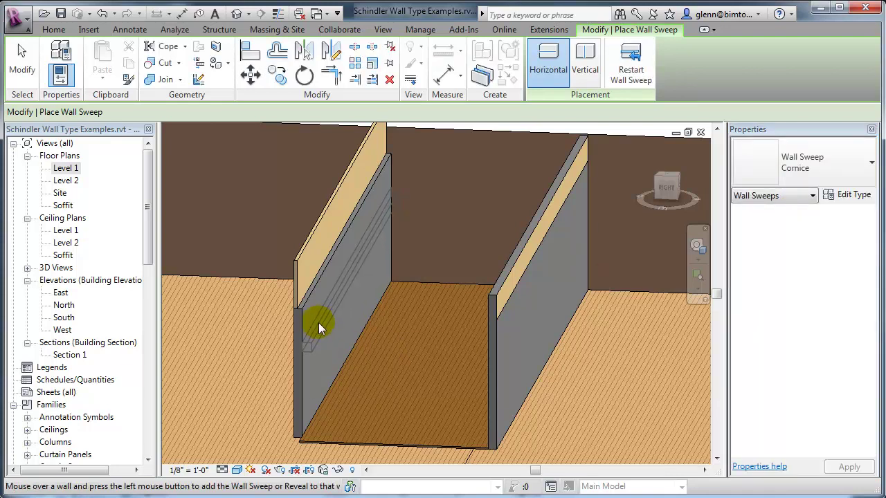
{"action": "left_click", "coordinate": [317, 325]}
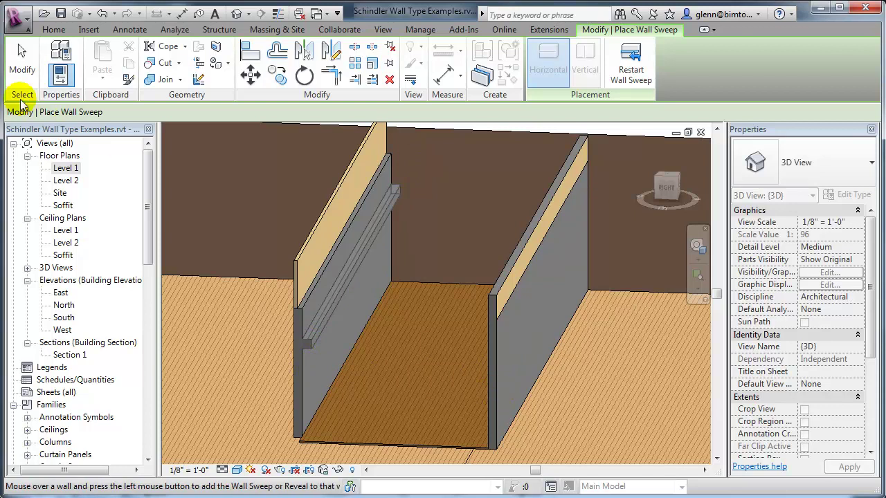
{"action": "left_click", "coordinate": [21, 61]}
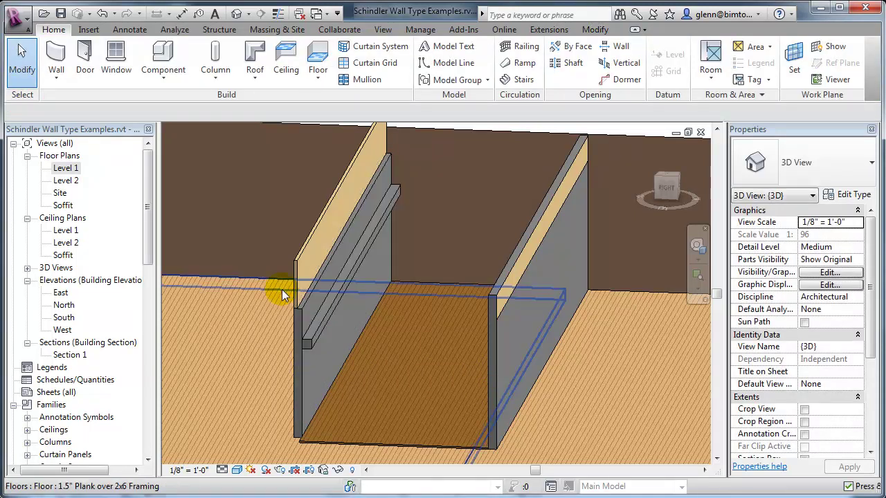
{"action": "left_click", "coordinate": [323, 325]}
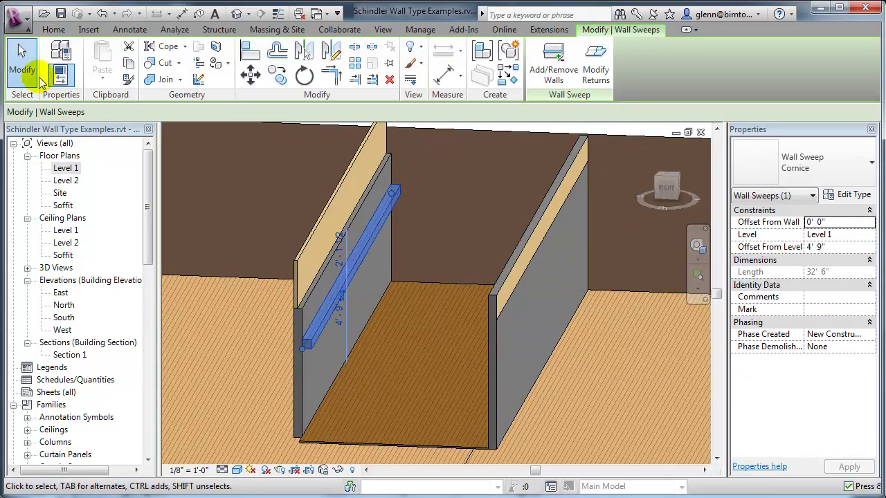
{"action": "left_click", "coordinate": [55, 30]}
{"action": "left_click", "coordinate": [85, 59]}
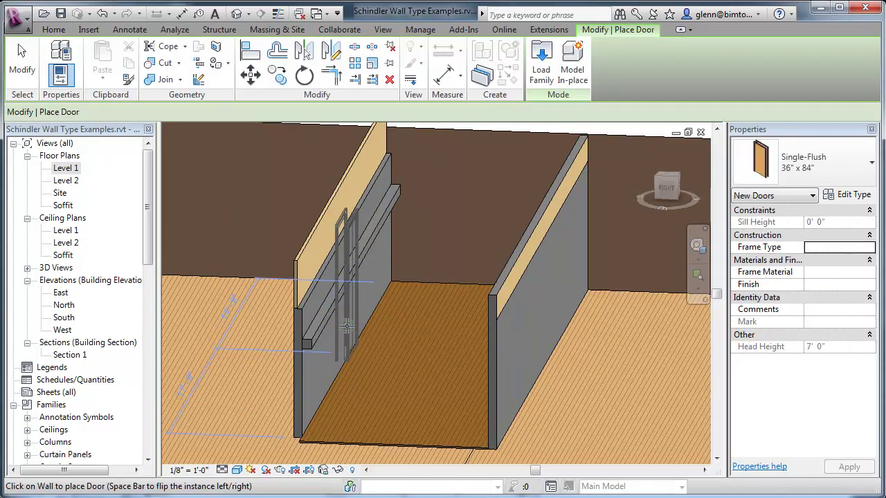
{"action": "left_click", "coordinate": [344, 325]}
{"action": "left_click", "coordinate": [22, 61]}
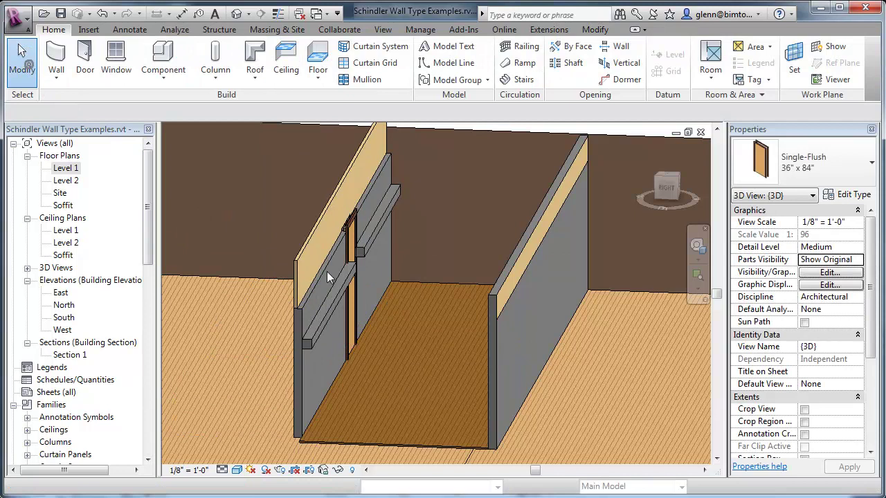
{"action": "left_click", "coordinate": [696, 245]}
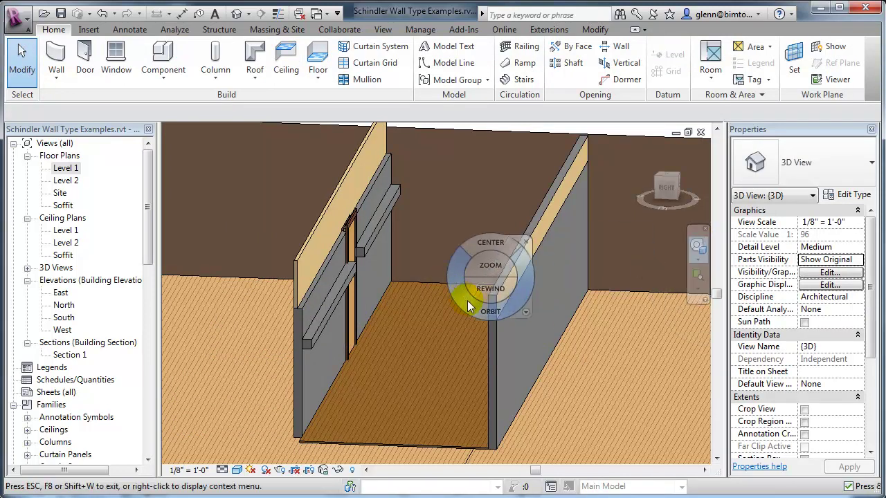
{"action": "left_click_drag", "start_coordinate": [469, 299], "coordinate": [436, 307]}
{"action": "left_click", "coordinate": [25, 62]}
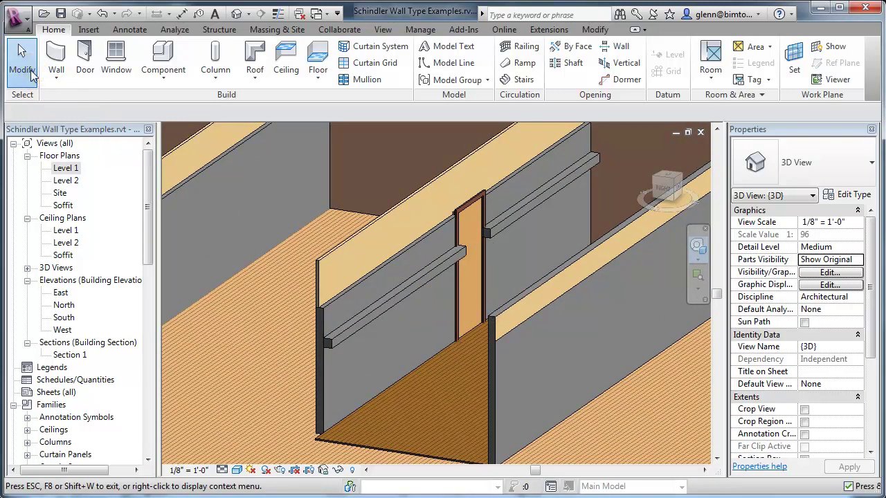
{"action": "left_click", "coordinate": [456, 216]}
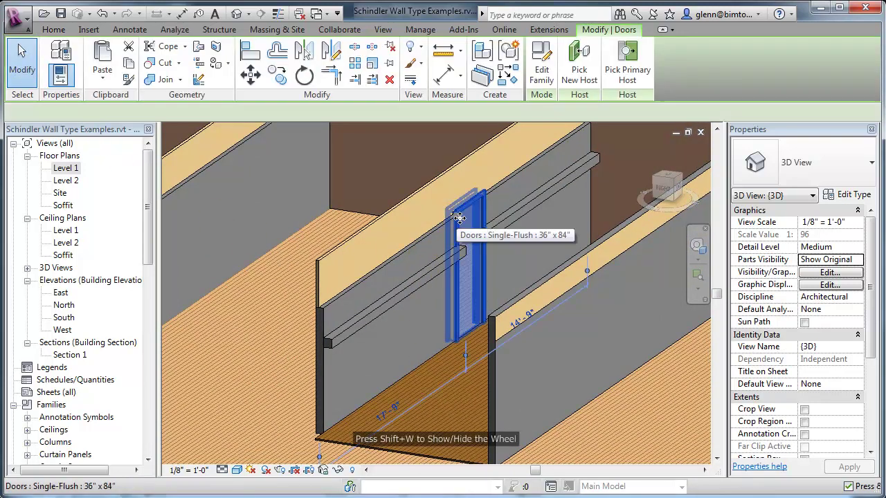
{"action": "key", "text": "Delete"}
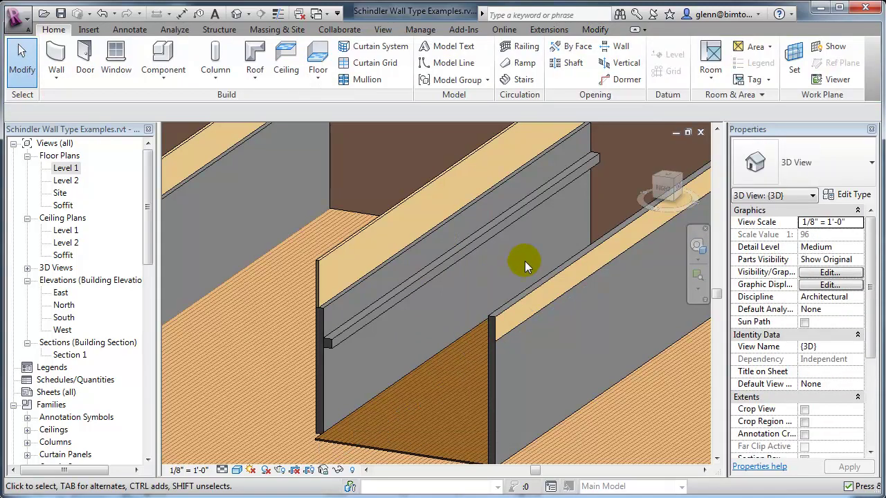
{"action": "left_click", "coordinate": [471, 251]}
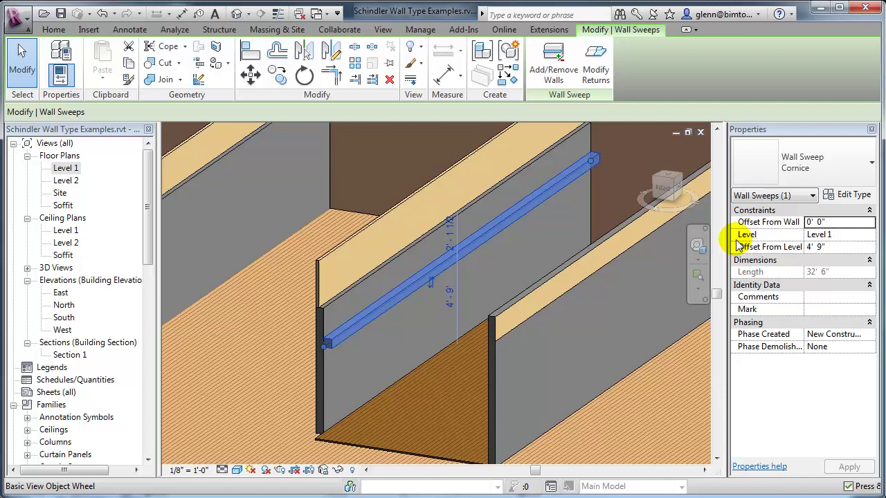
{"action": "left_click", "coordinate": [852, 196]}
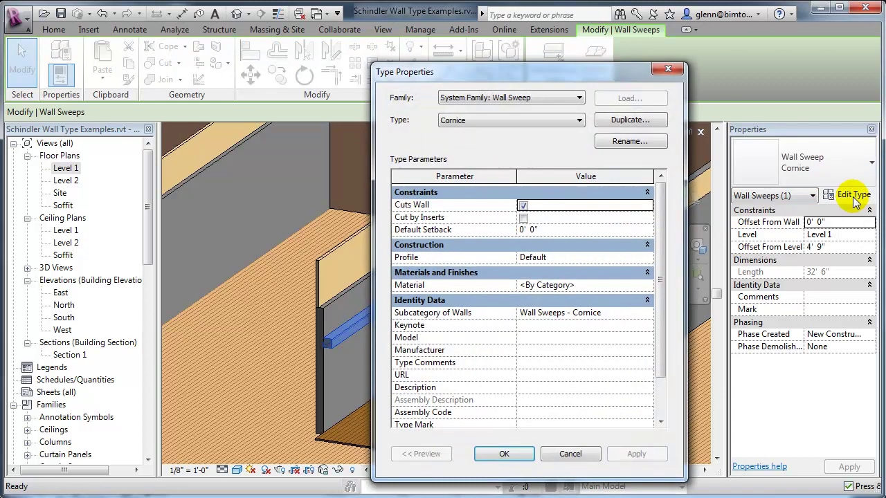
{"action": "left_click", "coordinate": [566, 259]}
{"action": "left_click", "coordinate": [647, 257]}
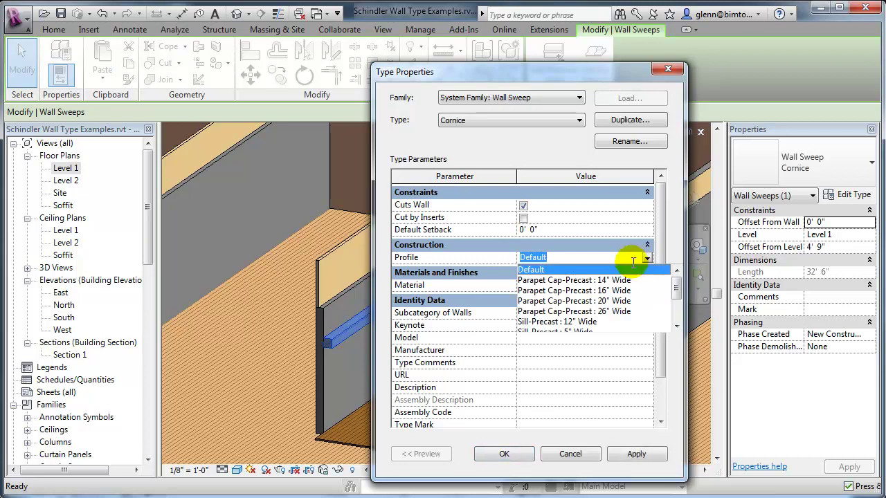
{"action": "mouse_move", "coordinate": [674, 286]}
{"action": "left_mouse_down"}
{"action": "mouse_move", "coordinate": [673, 311]}
{"action": "mouse_move", "coordinate": [672, 278]}
{"action": "mouse_move", "coordinate": [674, 318]}
{"action": "mouse_move", "coordinate": [676, 285]}
{"action": "left_mouse_up"}
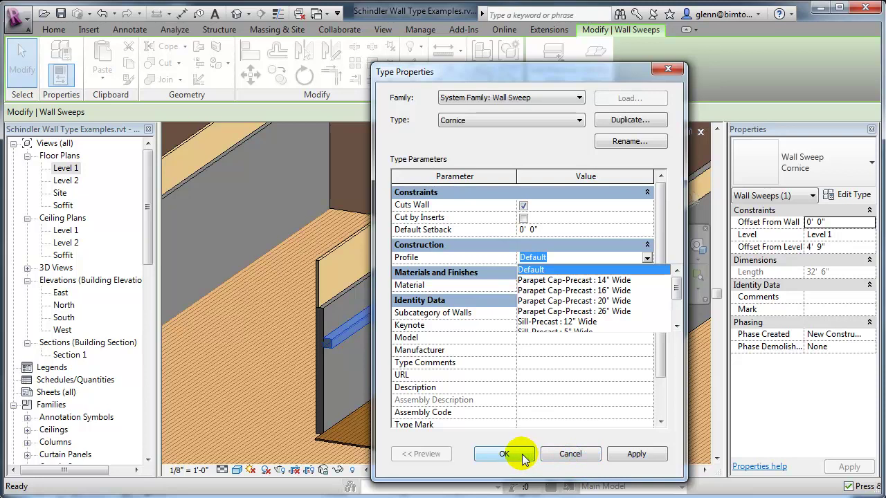
{"action": "left_click", "coordinate": [559, 455]}
{"action": "left_click", "coordinate": [567, 454]}
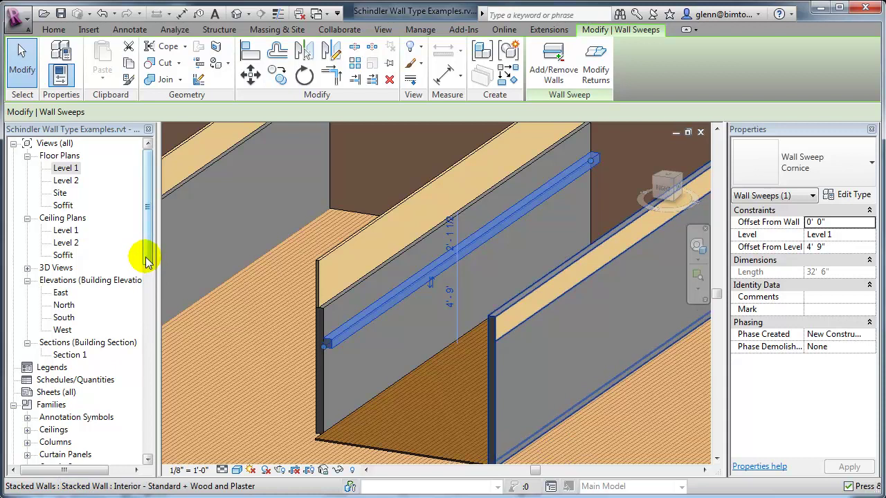
- Edit the Dimensional Lumber profile family and show its VG annotation categories
{"action": "left_click_drag", "start_coordinate": [147, 261], "coordinate": [149, 398]}
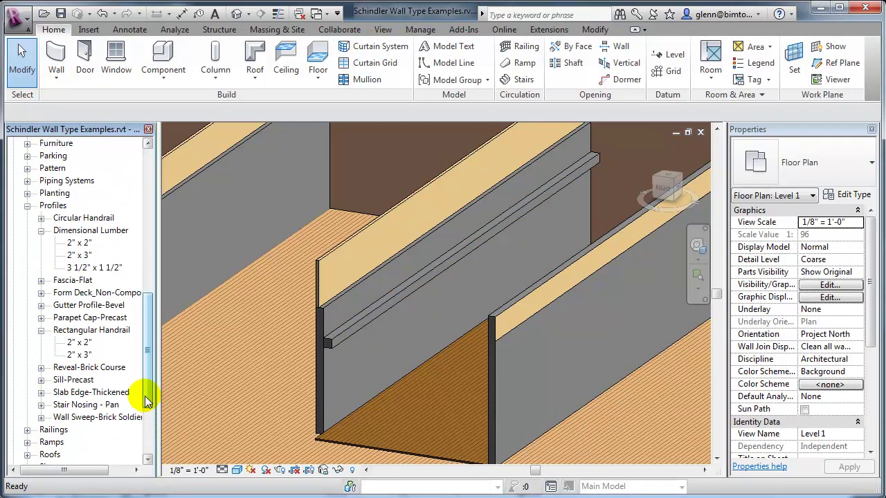
{"action": "double_click", "coordinate": [81, 232]}
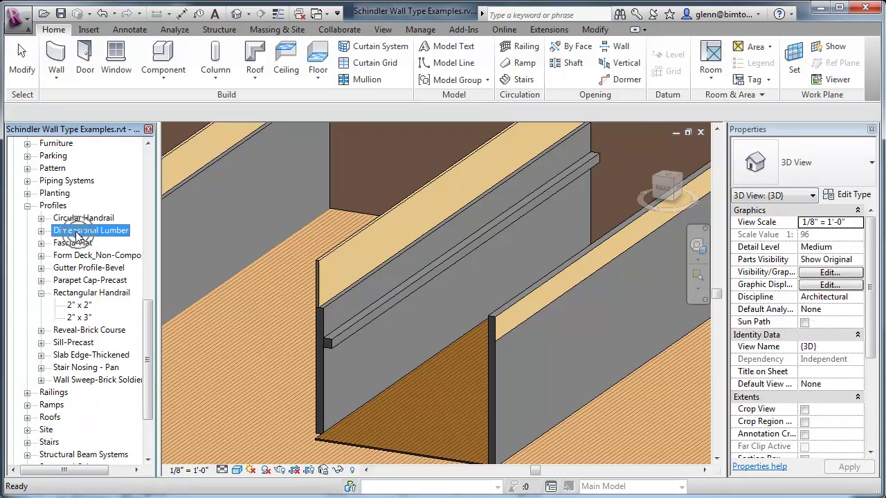
{"action": "right_click", "coordinate": [79, 236]}
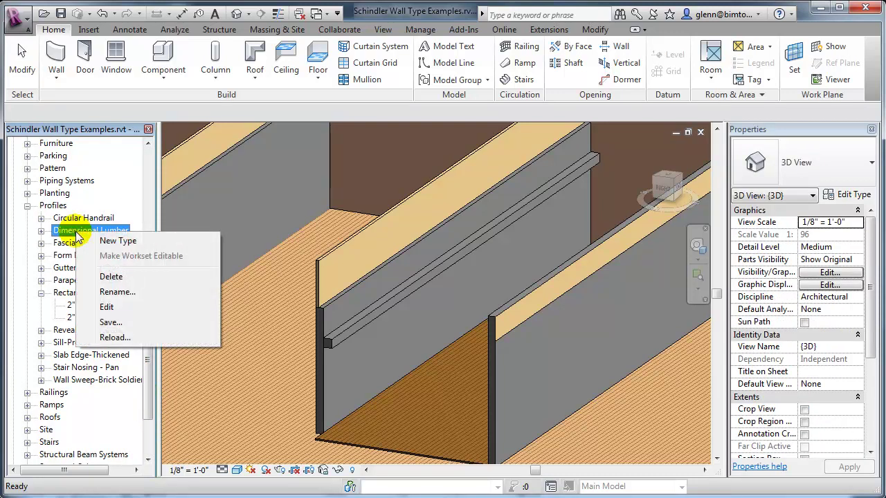
{"action": "left_click", "coordinate": [107, 307]}
{"action": "scroll", "coordinate": [341, 372], "scroll_direction": "down", "scroll_amount": 1}
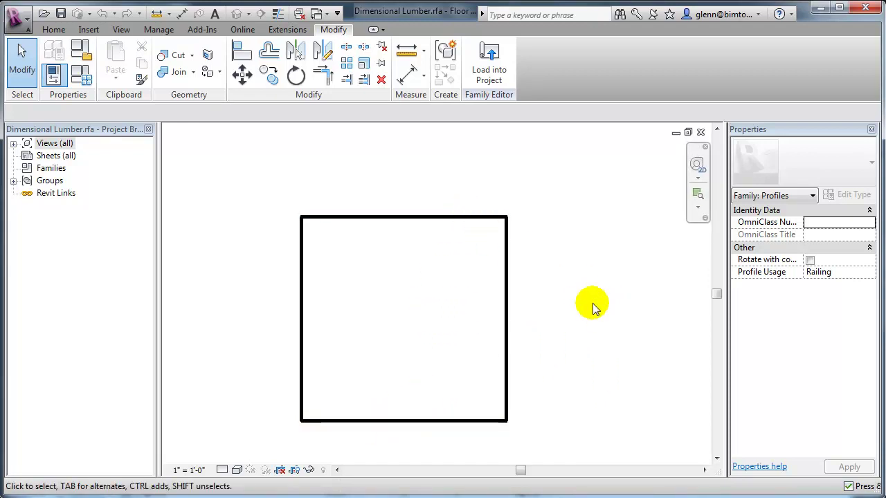
{"action": "key", "text": "v"}
{"action": "key", "text": "g"}
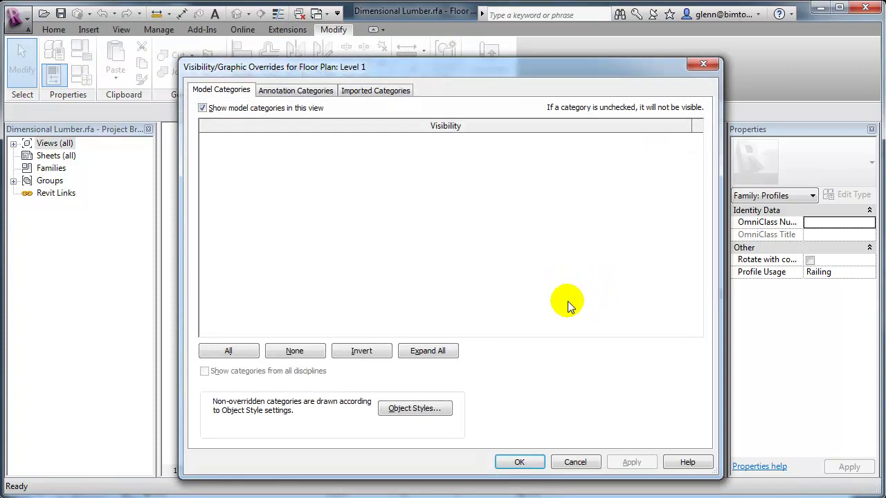
{"action": "left_click", "coordinate": [316, 103]}
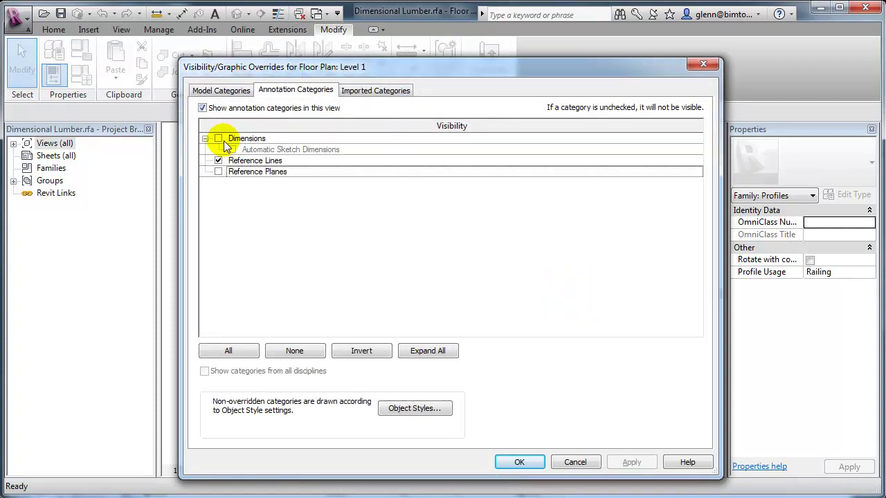
- Make Reference Planes and Dimensions visible in the profile view
{"action": "left_click", "coordinate": [219, 171]}
{"action": "left_click", "coordinate": [218, 171]}
{"action": "left_click", "coordinate": [218, 139]}
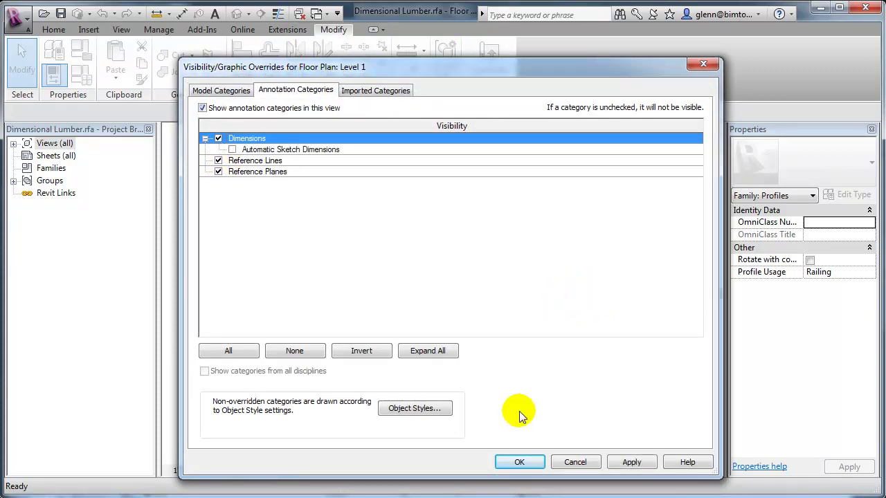
{"action": "left_click", "coordinate": [519, 462]}
{"action": "scroll", "coordinate": [523, 353], "scroll_direction": "down", "scroll_amount": 4}
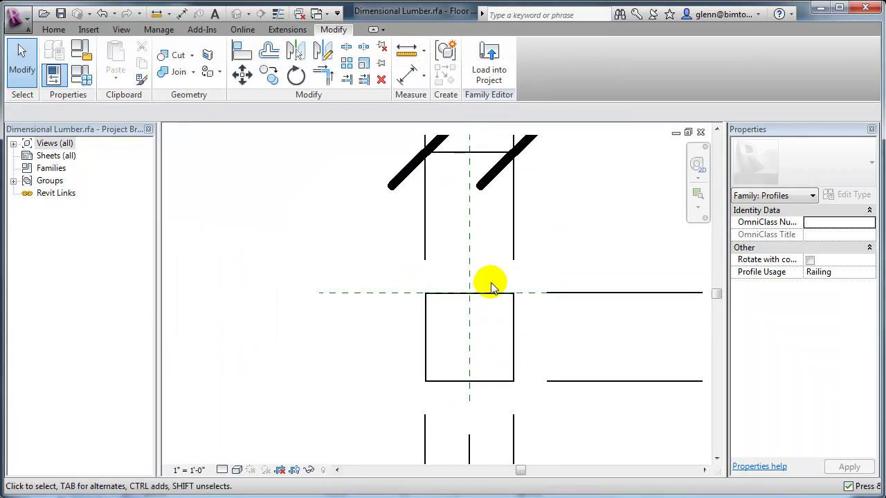
{"action": "scroll", "coordinate": [482, 414], "scroll_direction": "down", "scroll_amount": 2}
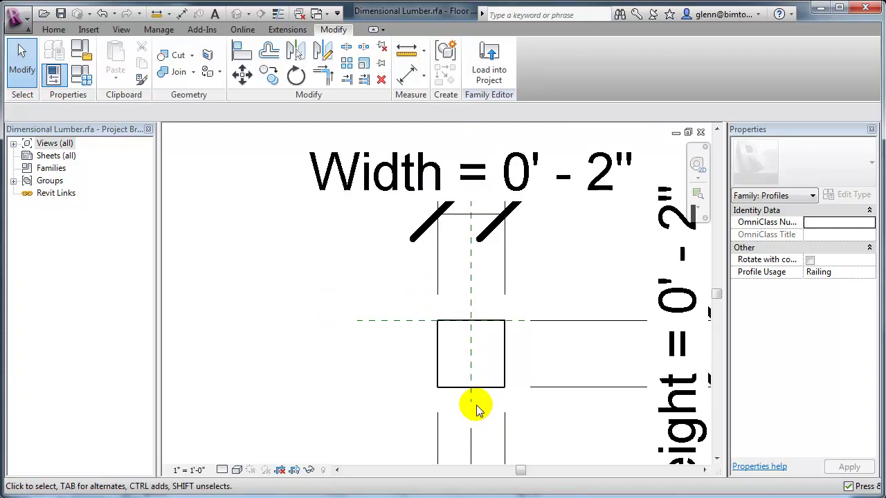
- Delete the Width and Height dimensions of the square profile
{"action": "left_click", "coordinate": [457, 221]}
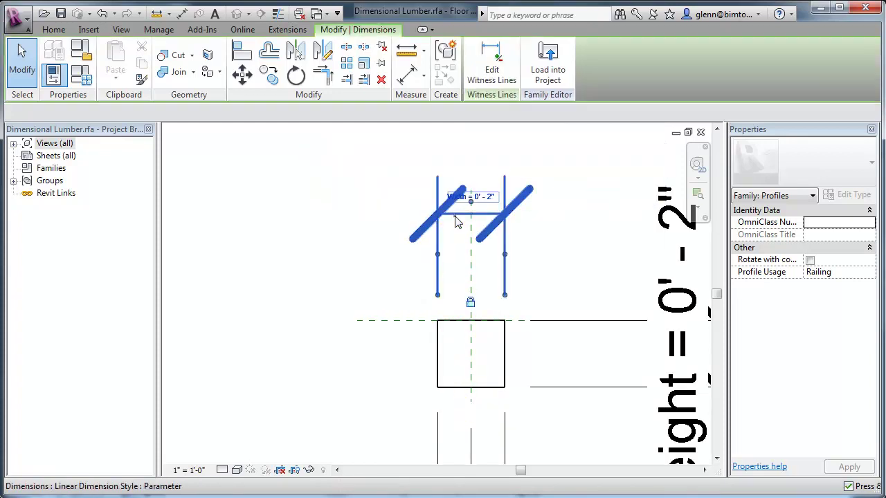
{"action": "key", "text": "Delete"}
{"action": "left_click", "coordinate": [698, 369]}
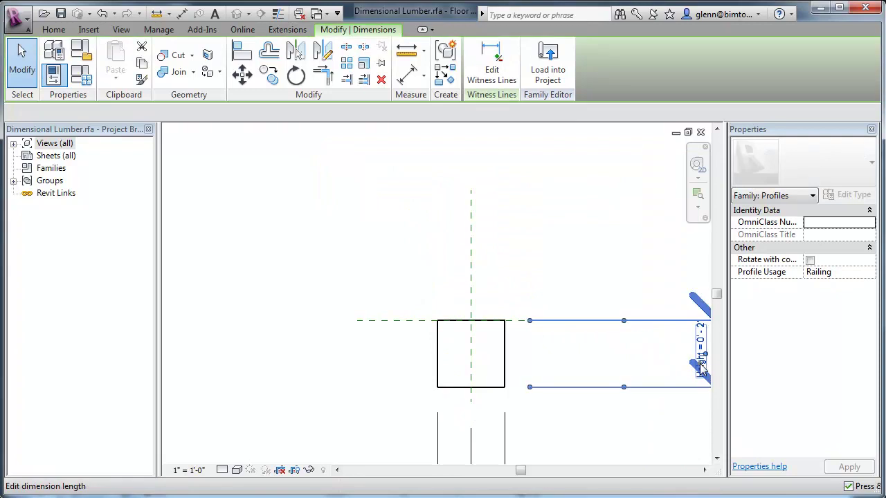
{"action": "key", "text": "Delete"}
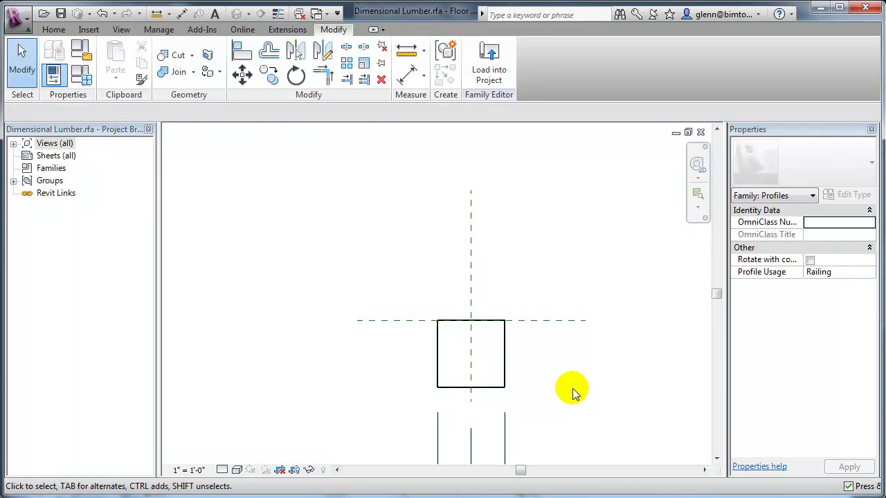
- Delete the square's right, top, left and bottom edges
{"action": "left_click", "coordinate": [505, 367]}
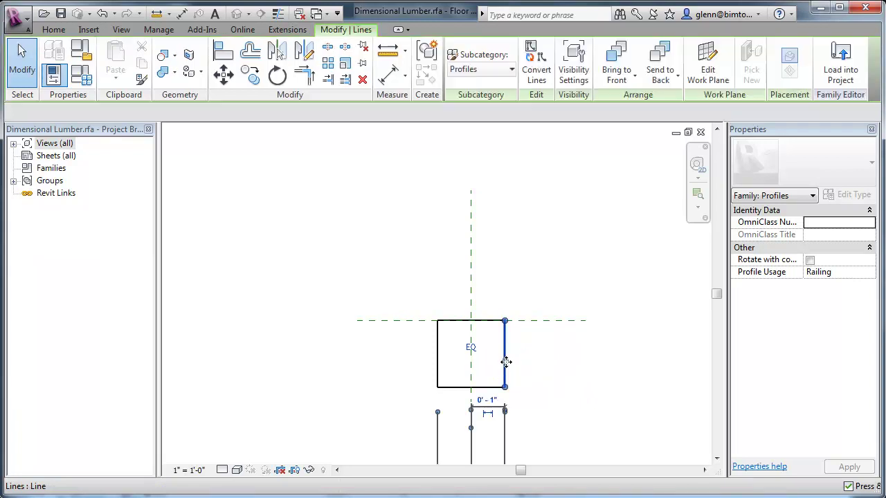
{"action": "key", "text": "Delete"}
{"action": "left_click", "coordinate": [482, 321]}
{"action": "key", "text": "Delete"}
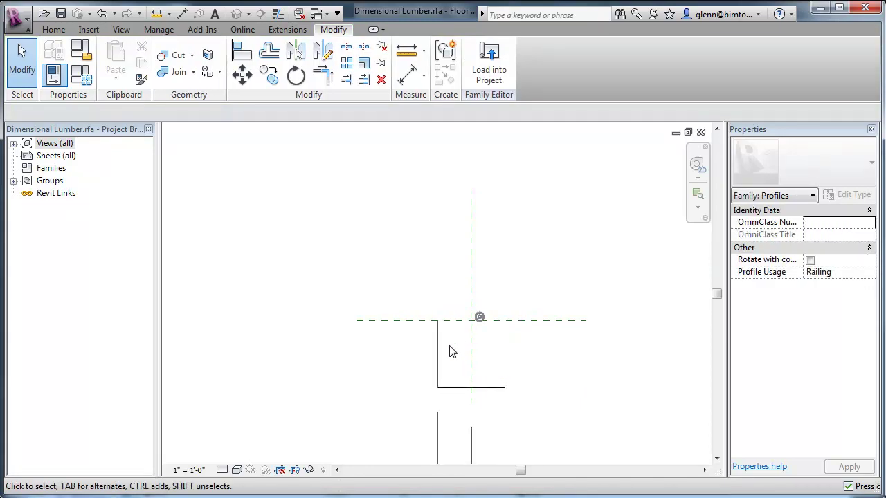
{"action": "left_click", "coordinate": [439, 349]}
{"action": "key", "text": "Delete"}
{"action": "left_click", "coordinate": [453, 388]}
{"action": "key", "text": "Delete"}
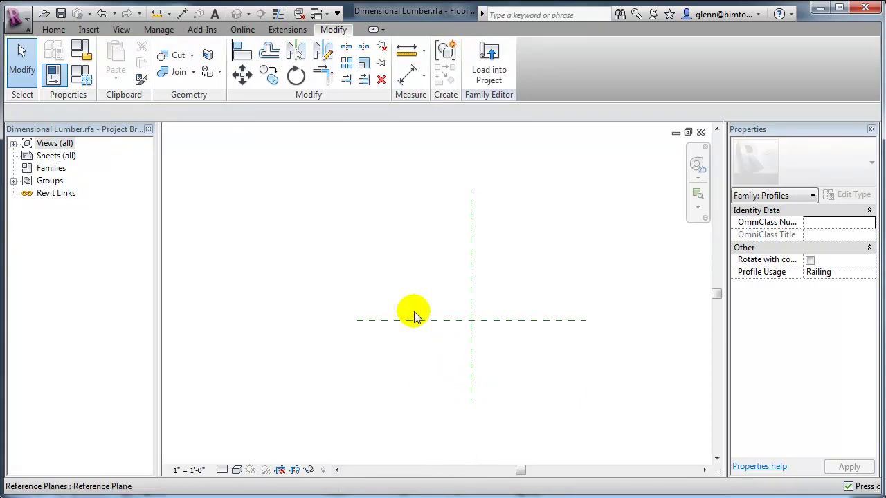
{"action": "left_click", "coordinate": [61, 33]}
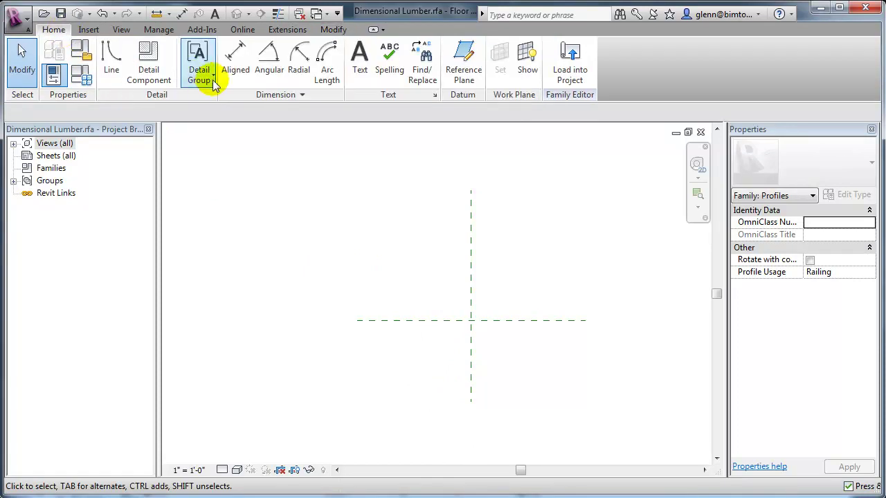
{"action": "left_click", "coordinate": [112, 61]}
{"action": "scroll", "coordinate": [501, 314], "scroll_direction": "up", "scroll_amount": 1}
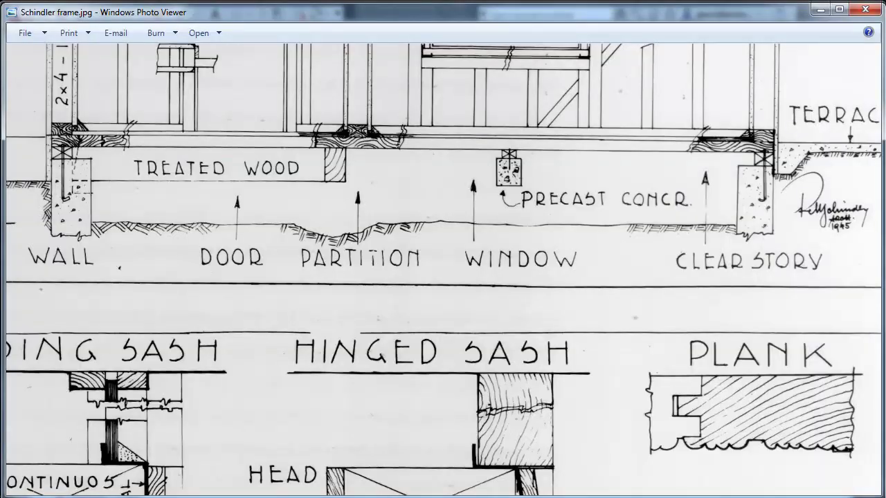
{"action": "scroll", "coordinate": [732, 412], "scroll_direction": "down", "scroll_amount": 1}
{"action": "scroll", "coordinate": [732, 411], "scroll_direction": "down", "scroll_amount": 1}
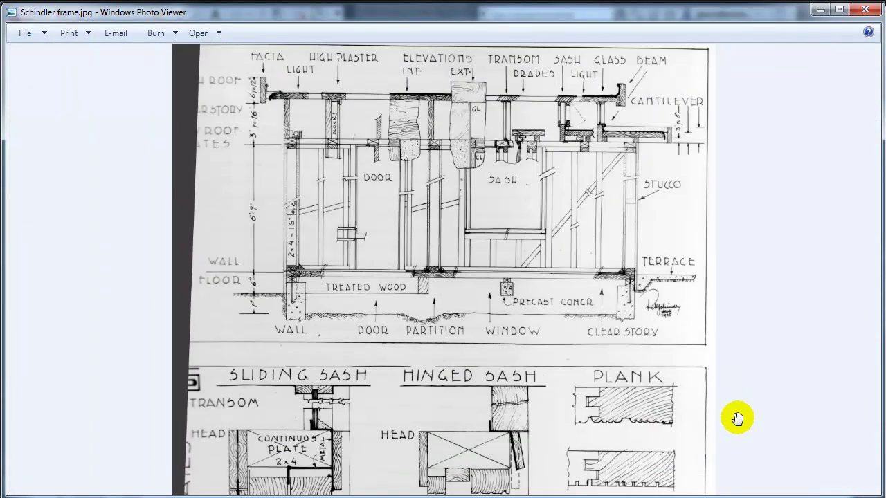
{"action": "scroll", "coordinate": [637, 405], "scroll_direction": "up", "scroll_amount": 1}
{"action": "mouse_move", "coordinate": [646, 327]}
{"action": "left_mouse_down"}
{"action": "mouse_move", "coordinate": [658, 203]}
{"action": "mouse_move", "coordinate": [696, 83]}
{"action": "mouse_move", "coordinate": [694, 91]}
{"action": "left_mouse_up"}
{"action": "scroll", "coordinate": [587, 474], "scroll_direction": "up", "scroll_amount": 1}
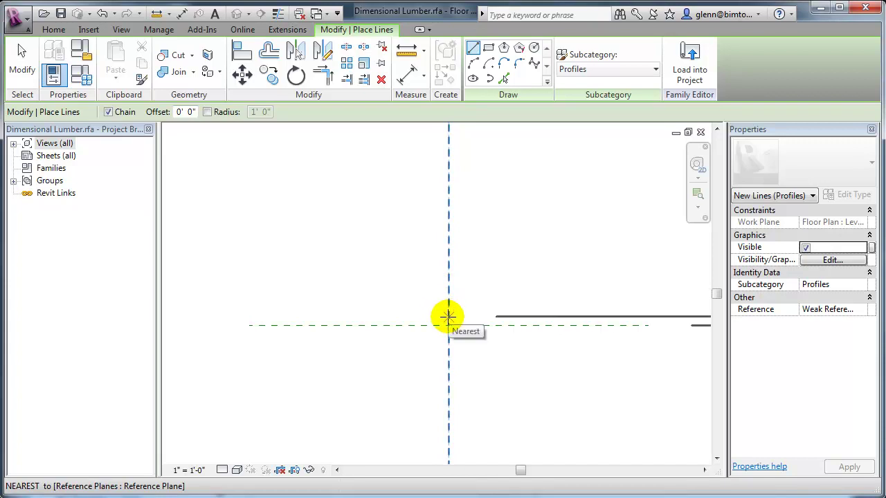
- Draw two trial profile lines, then end line drawing and remove them, leaving only the reference planes
{"action": "scroll", "coordinate": [450, 315], "scroll_direction": "up", "scroll_amount": 2}
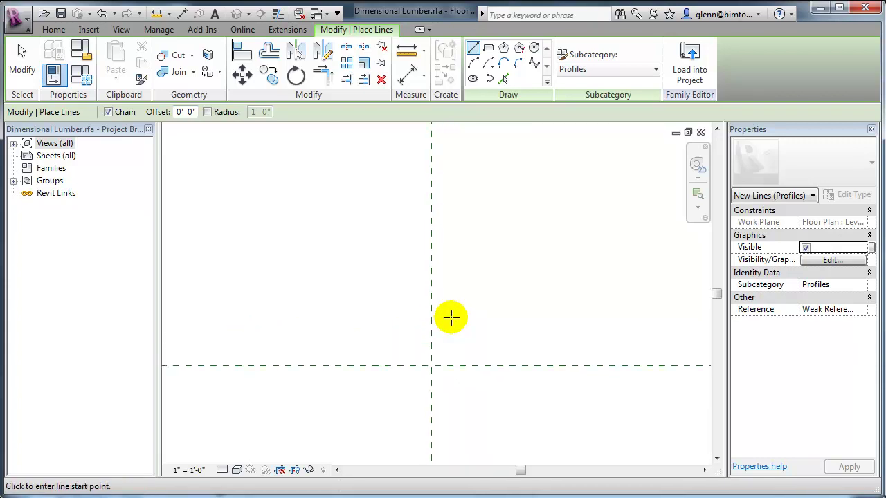
{"action": "left_click", "coordinate": [431, 352]}
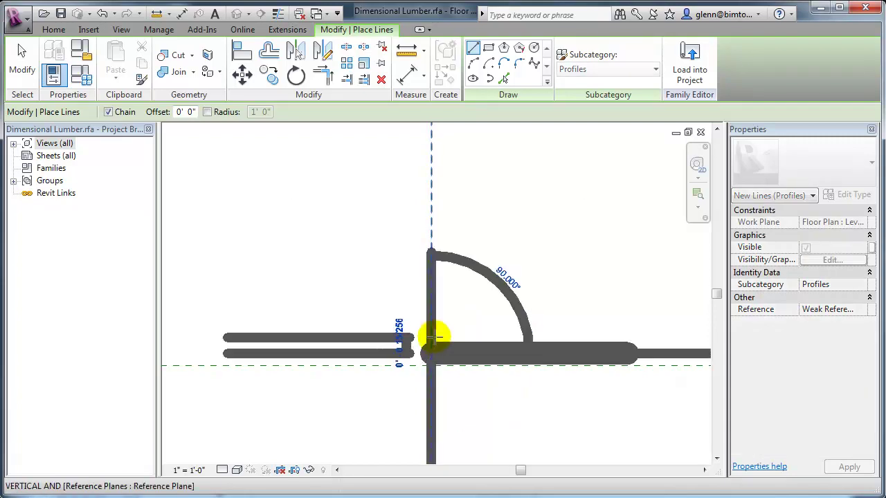
{"action": "left_click", "coordinate": [440, 325]}
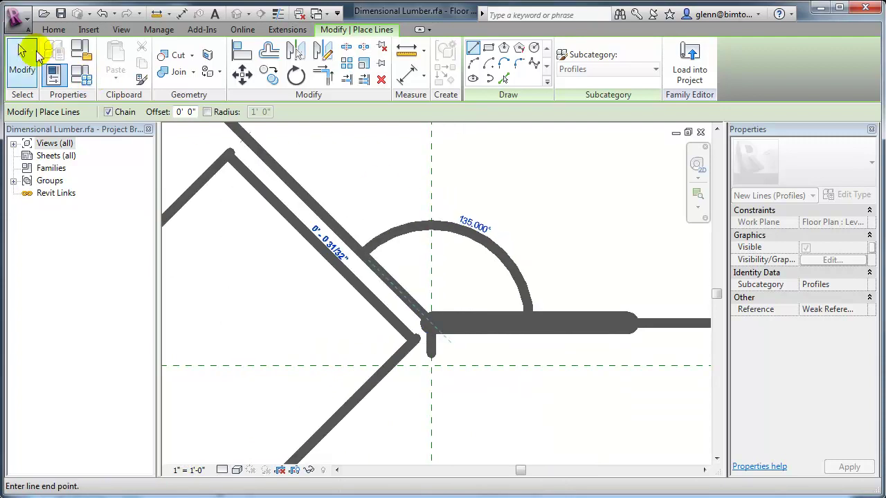
{"action": "left_click", "coordinate": [20, 49]}
{"action": "left_click", "coordinate": [433, 343]}
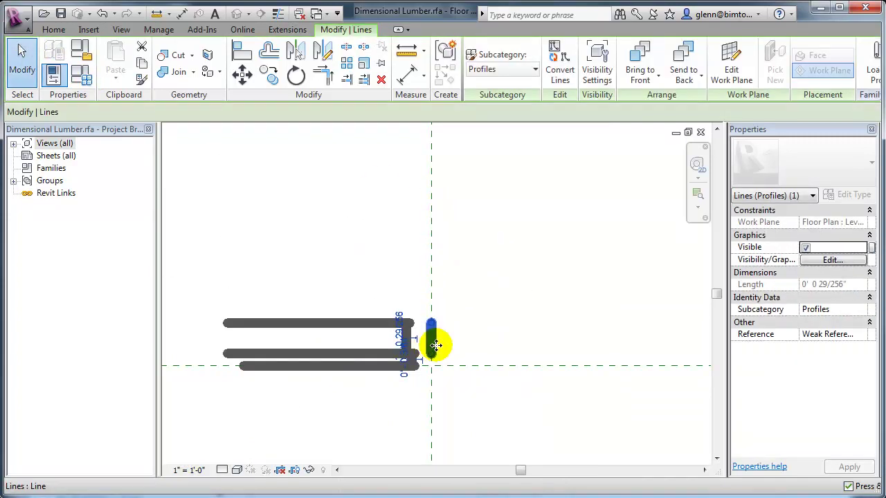
{"action": "key", "text": "ctrl+z"}
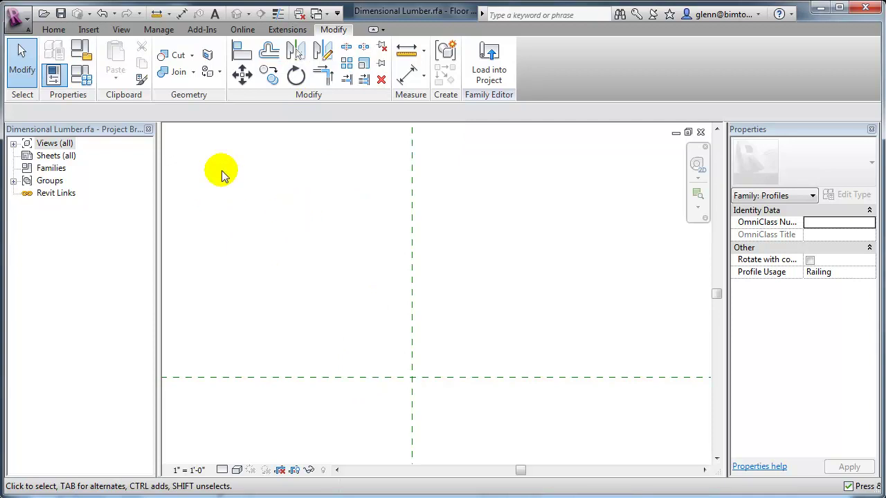
- Draw a new horizontal reference plane across the profile family
{"action": "left_click", "coordinate": [54, 29]}
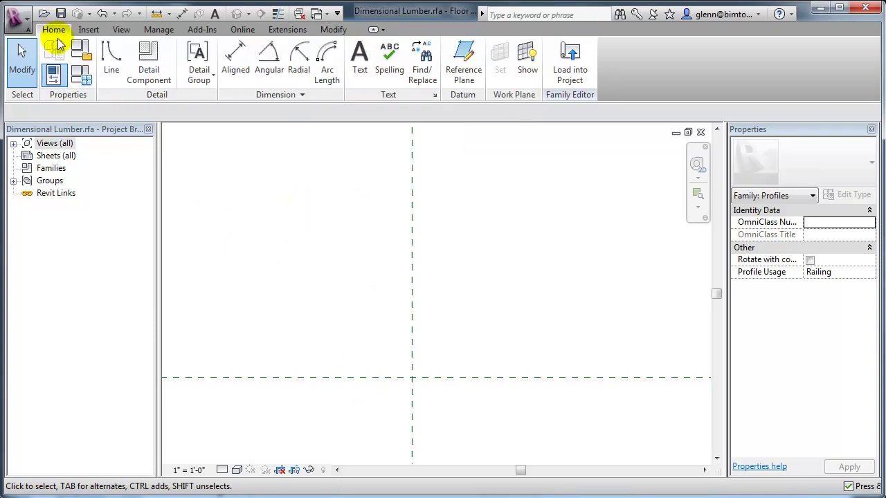
{"action": "left_click", "coordinate": [464, 59]}
{"action": "left_click", "coordinate": [267, 250]}
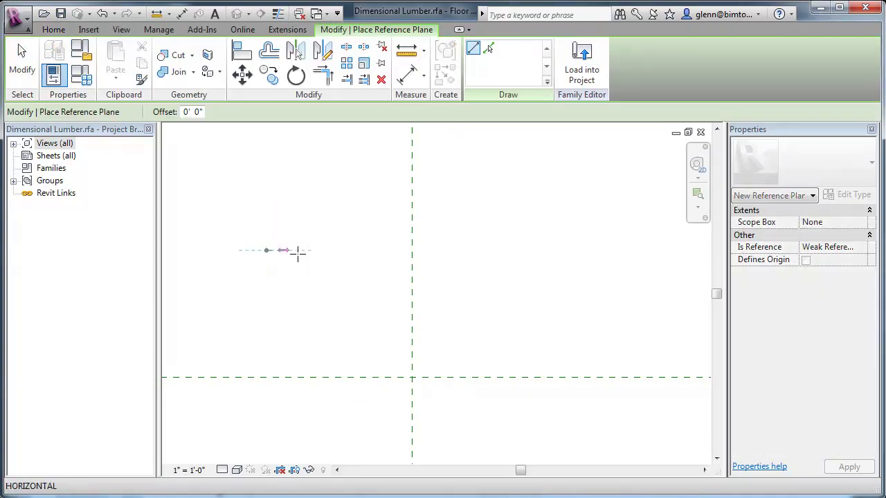
{"action": "left_click", "coordinate": [589, 251]}
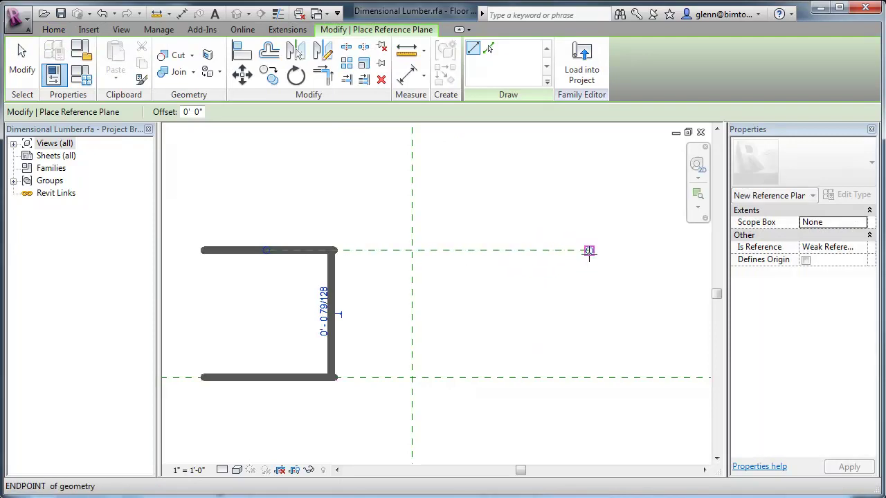
{"action": "left_click", "coordinate": [21, 62]}
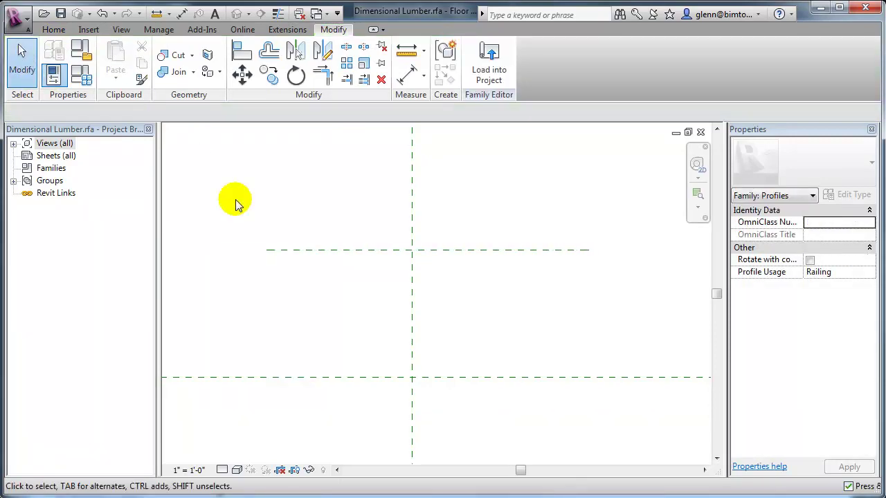
- Set the new plane's temporary dimension to 0 2, placing it 2" above the original plane
{"action": "left_click", "coordinate": [307, 255]}
{"action": "left_click", "coordinate": [324, 311]}
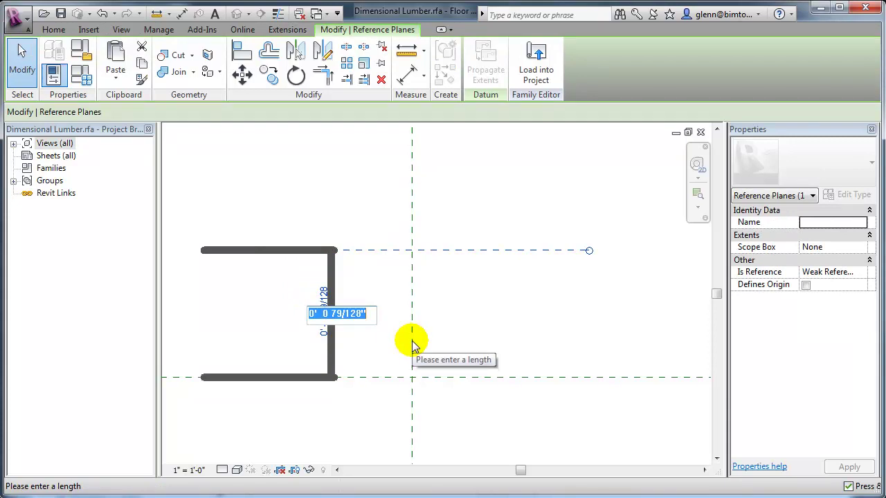
{"action": "type", "text": "0 2"}
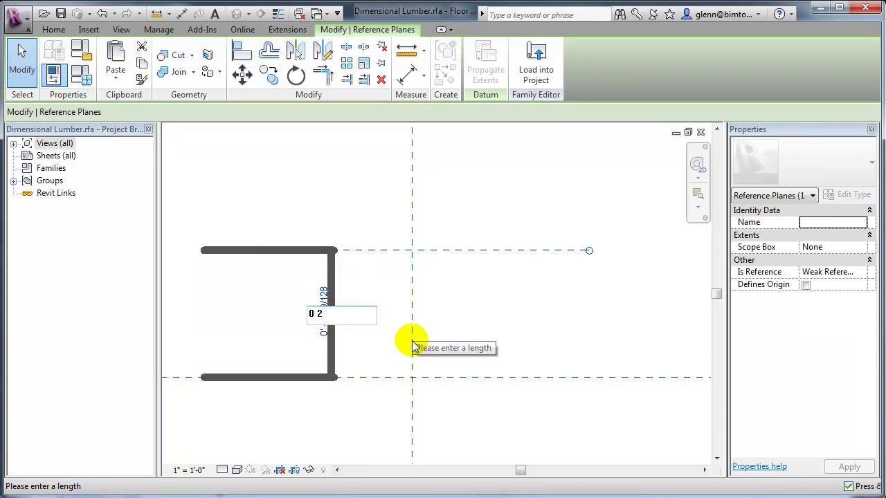
{"action": "key", "text": "Return"}
{"action": "left_click", "coordinate": [472, 328]}
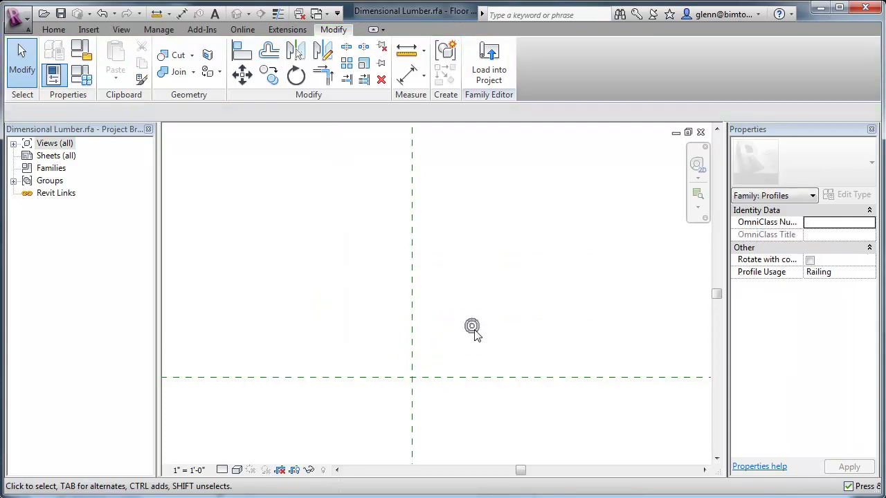
{"action": "scroll", "coordinate": [475, 330], "scroll_direction": "down", "scroll_amount": 2}
{"action": "middle_click_drag", "start_coordinate": [509, 311], "coordinate": [436, 333]}
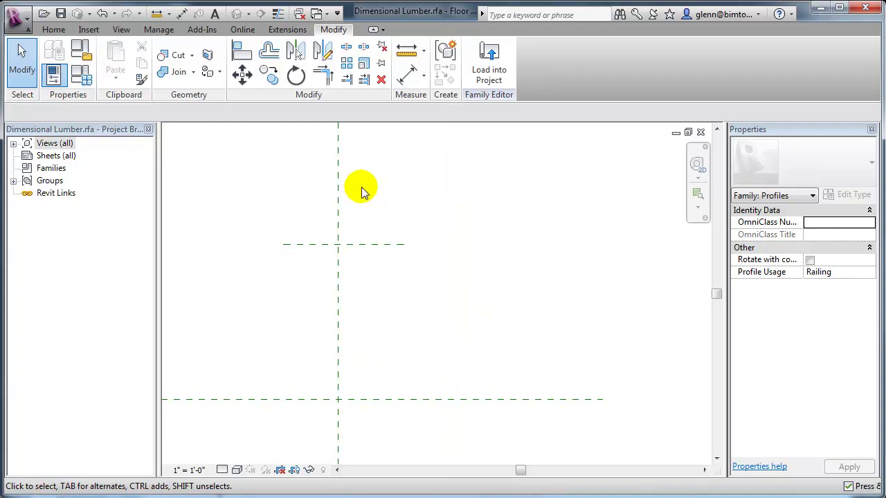
- Draw a chain of profile lines: a vertical edge, a diagonal slope and a short bottom edge
{"action": "left_click", "coordinate": [56, 29]}
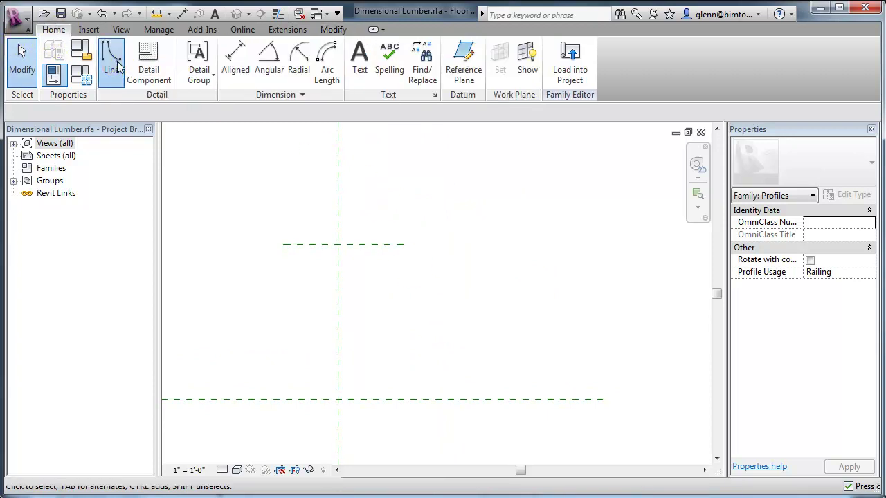
{"action": "left_click", "coordinate": [111, 55]}
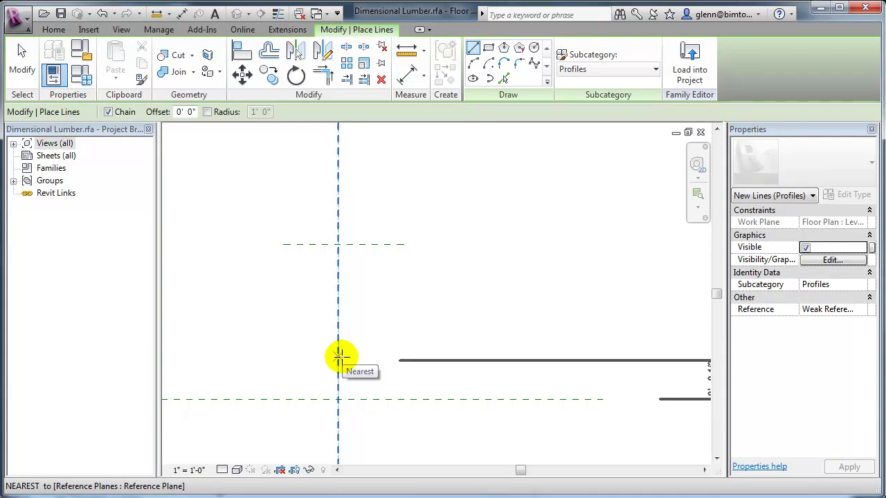
{"action": "left_click", "coordinate": [339, 356]}
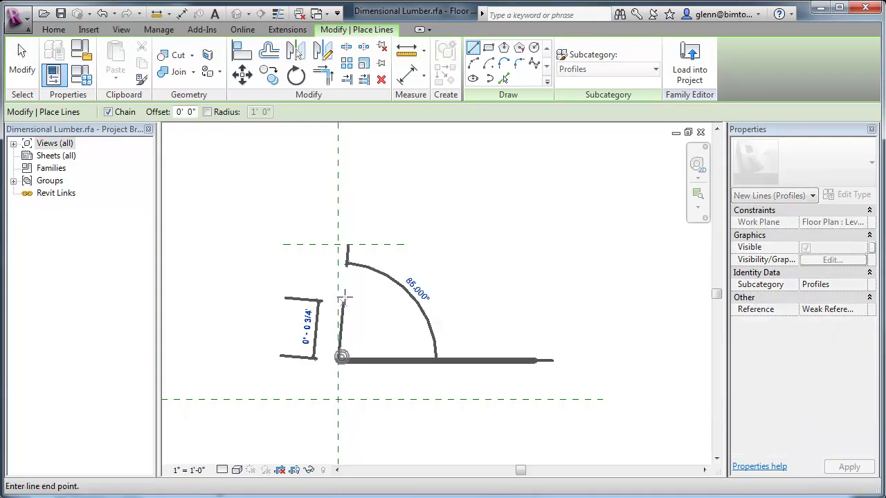
{"action": "left_click", "coordinate": [337, 243]}
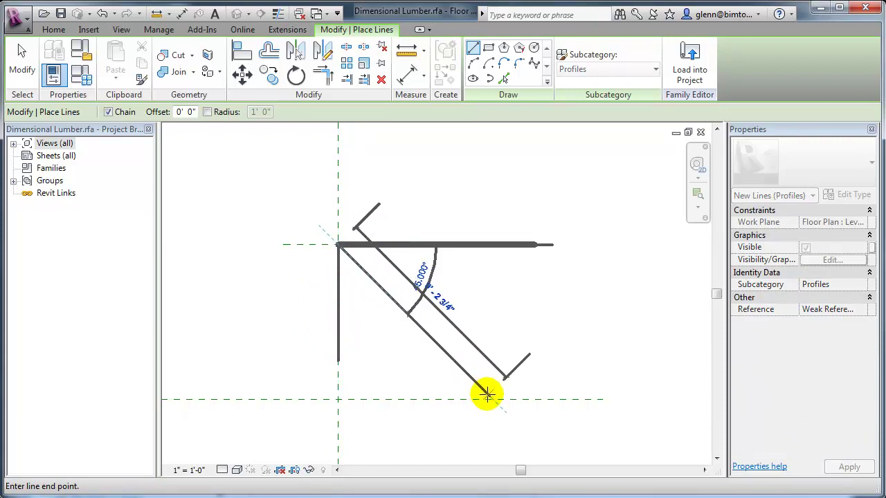
{"action": "left_click", "coordinate": [493, 399]}
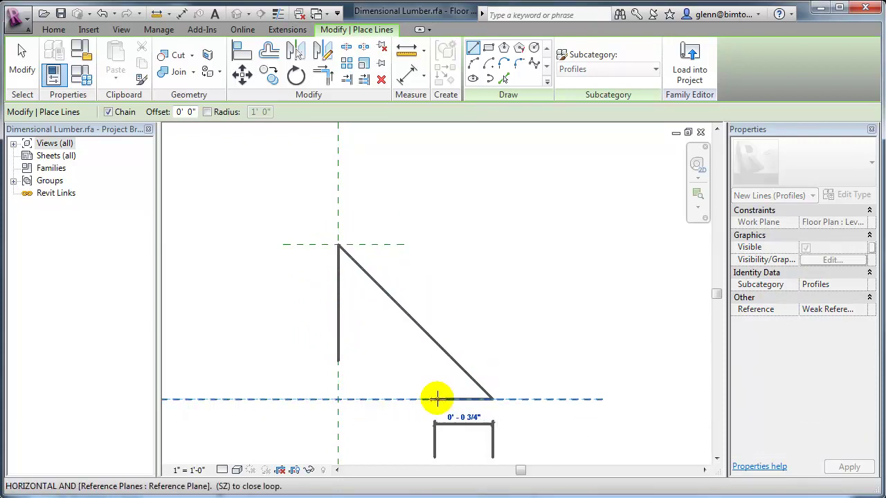
{"action": "left_click", "coordinate": [394, 398]}
{"action": "key", "text": "Escape"}
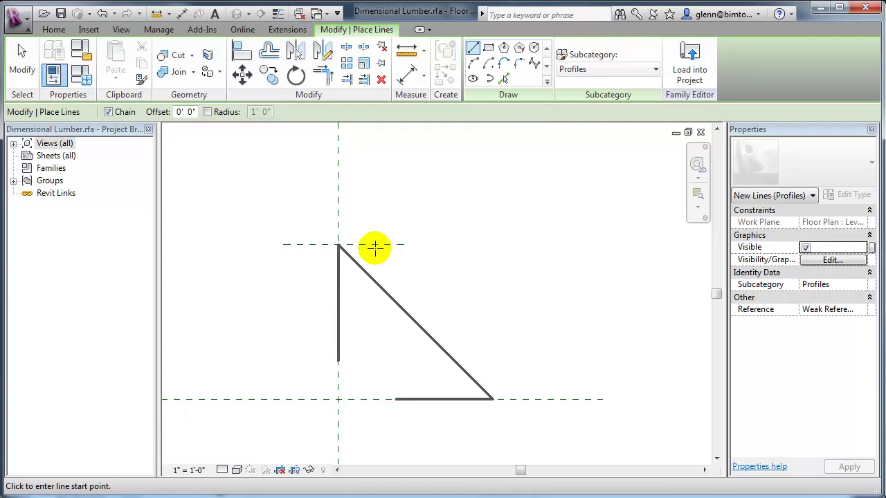
- Use Pick Lines with a 1" offset to create a copy of the diagonal edge
{"action": "left_click", "coordinate": [508, 79]}
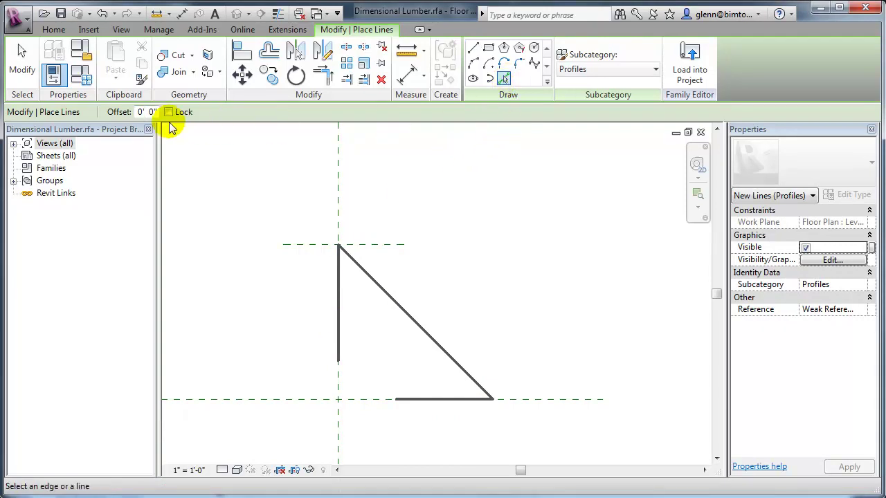
{"action": "left_click", "coordinate": [146, 111]}
{"action": "key", "text": "Home"}
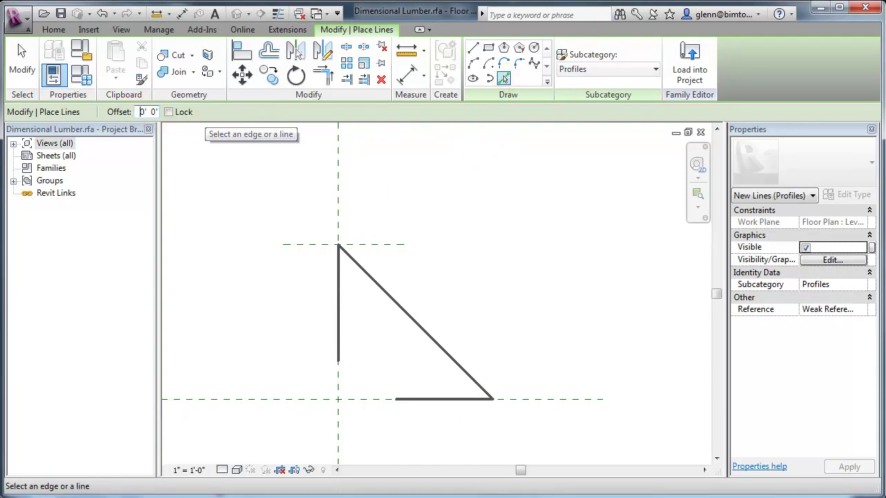
{"action": "left_click", "coordinate": [138, 112]}
{"action": "type", "text": "1"}
{"action": "key", "text": "Return"}
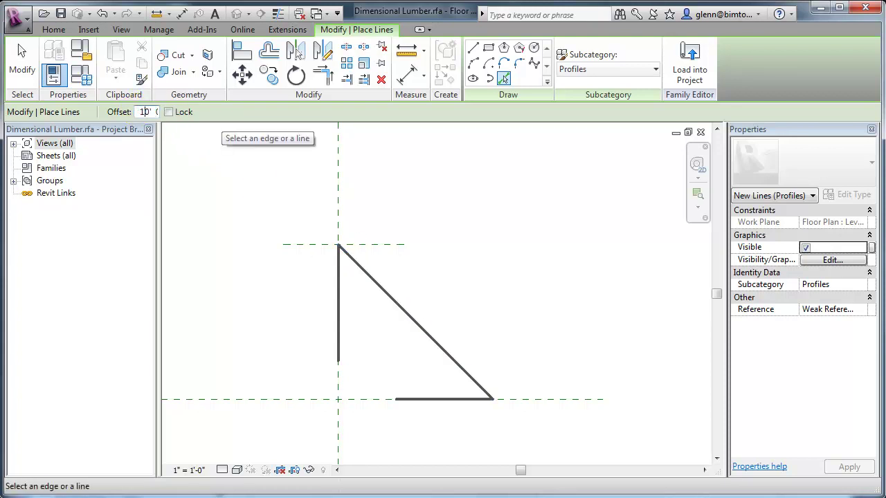
{"action": "left_click", "coordinate": [138, 113]}
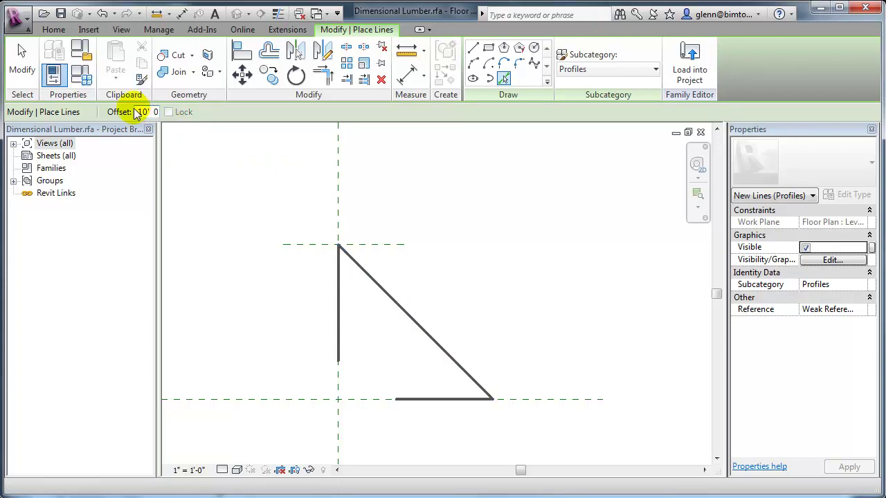
{"action": "key", "text": "Delete"}
{"action": "key", "text": "Return"}
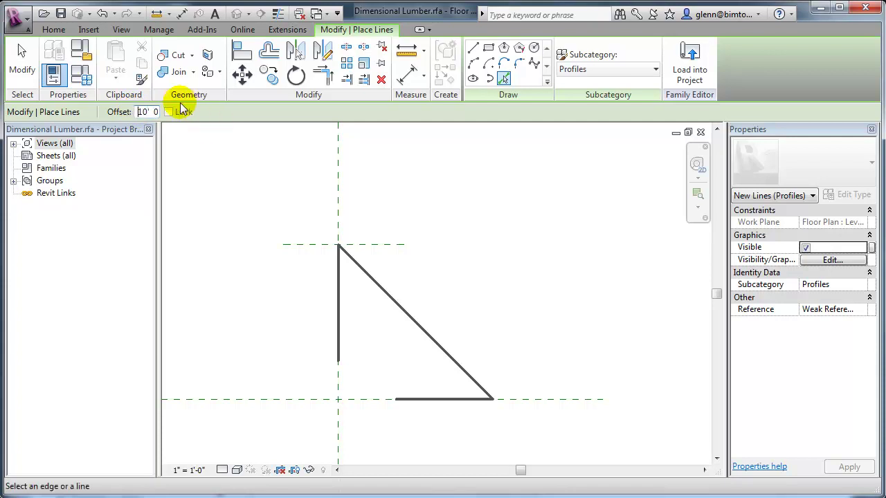
{"action": "left_click", "coordinate": [139, 112]}
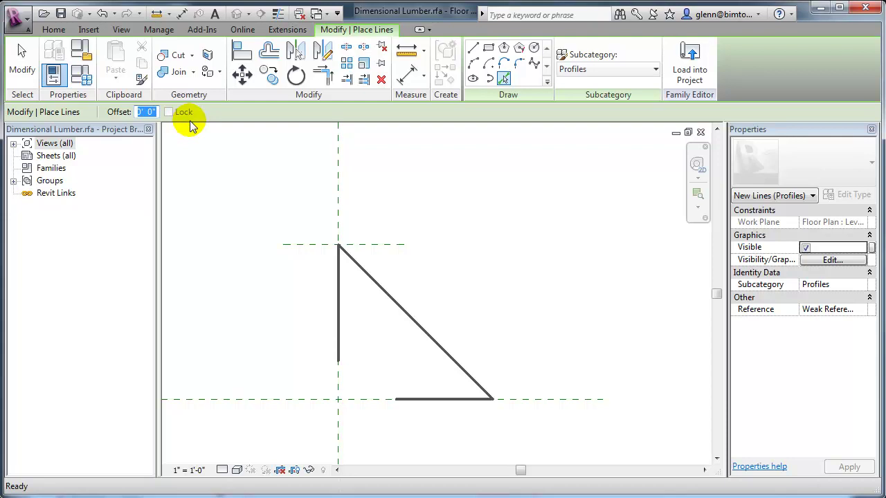
{"action": "key", "text": "Delete"}
{"action": "type", "text": "1"}
{"action": "left_click", "coordinate": [384, 295]}
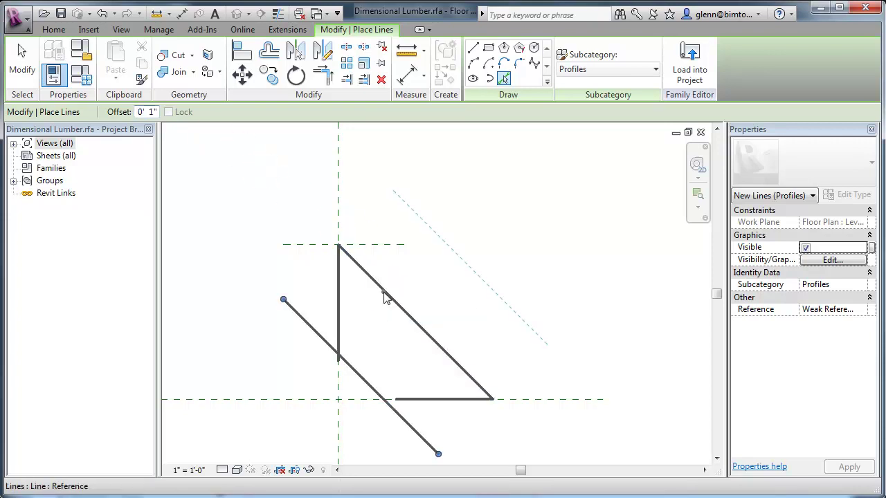
- Trim the offset diagonal to corners with the vertical edge and the bottom line, closing the outline
{"action": "key", "text": "t"}
{"action": "key", "text": "r"}
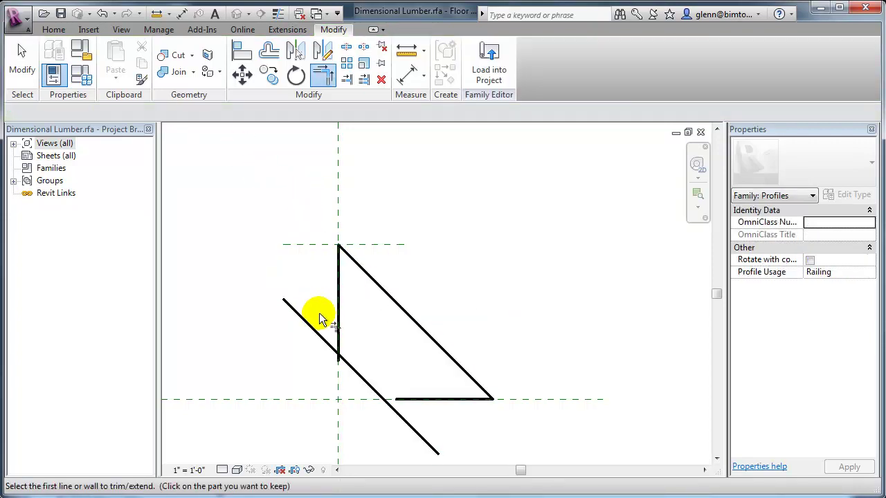
{"action": "left_click", "coordinate": [335, 318]}
{"action": "left_click", "coordinate": [347, 363]}
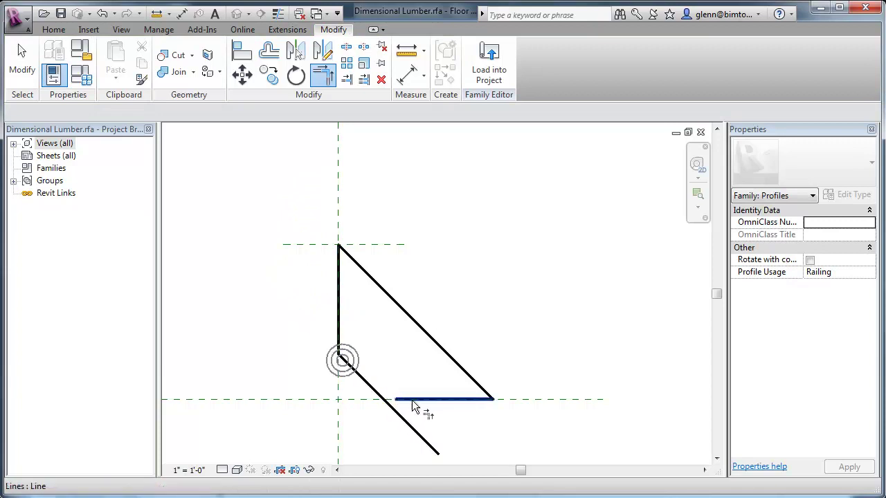
{"action": "left_click", "coordinate": [412, 400]}
{"action": "left_click", "coordinate": [401, 421]}
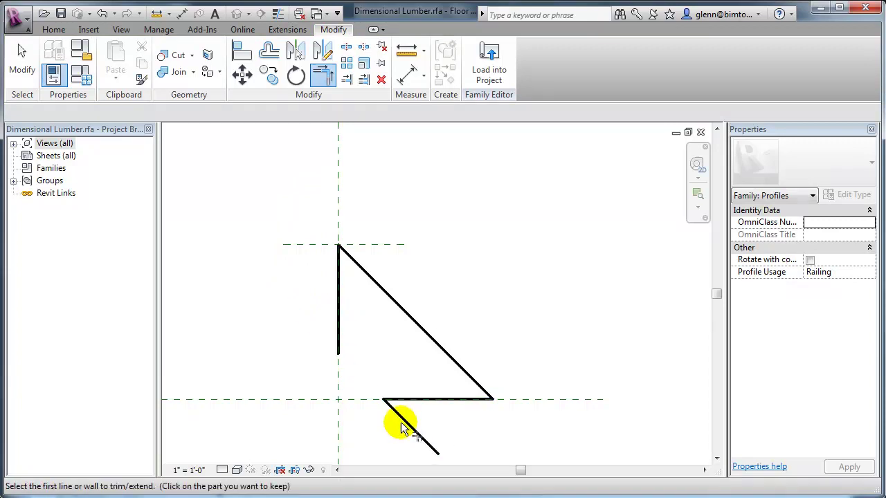
{"action": "key", "text": "ctrl+z"}
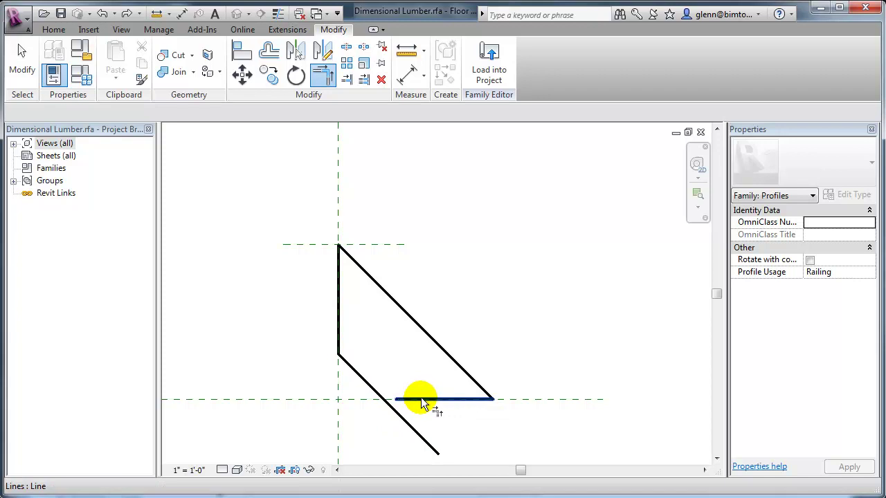
{"action": "left_click", "coordinate": [420, 398]}
{"action": "left_click", "coordinate": [369, 388]}
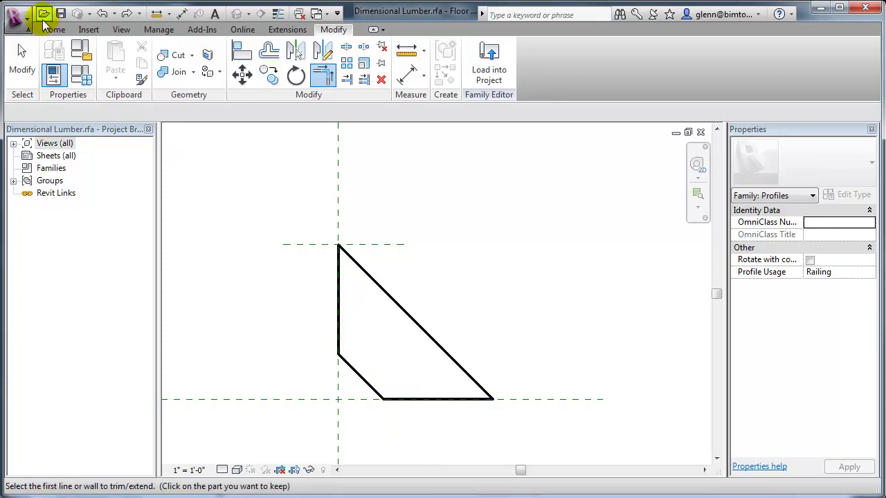
- Save the profile as the family file 'Schindler Baseboard Profile.rfa'
{"action": "left_click", "coordinate": [21, 15]}
{"action": "left_click", "coordinate": [62, 173]}
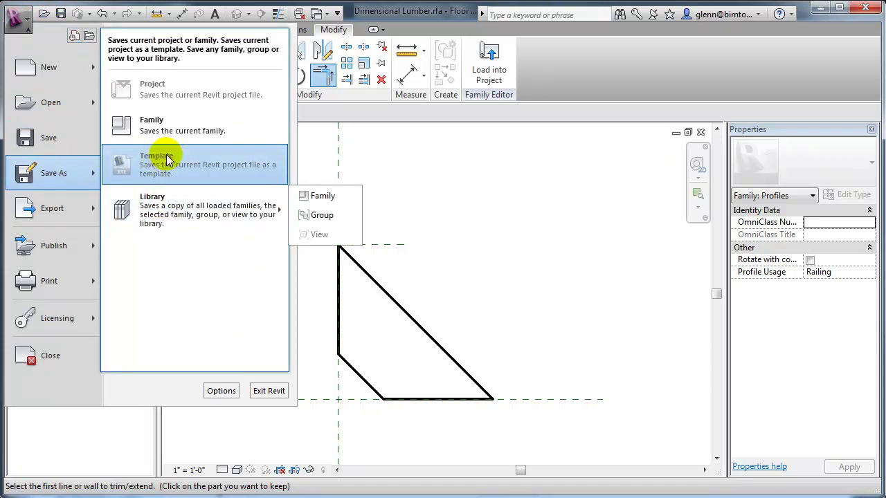
{"action": "left_click", "coordinate": [168, 128]}
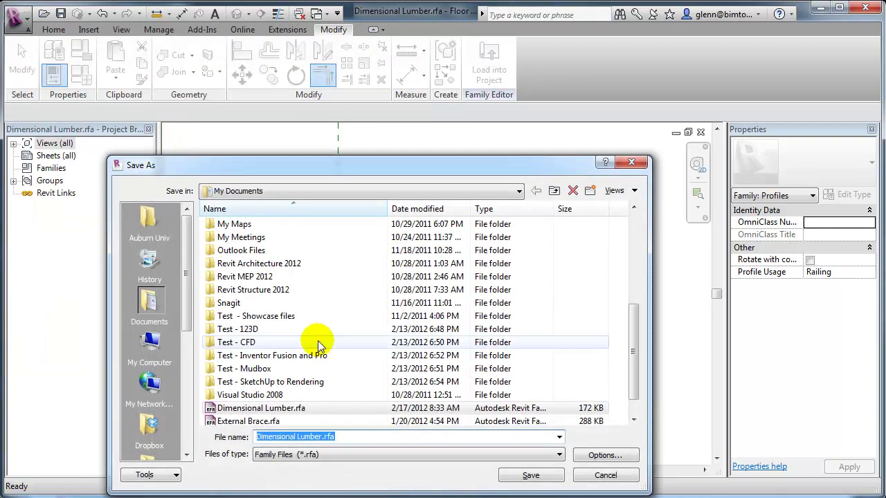
{"action": "type", "text": "Sch"}
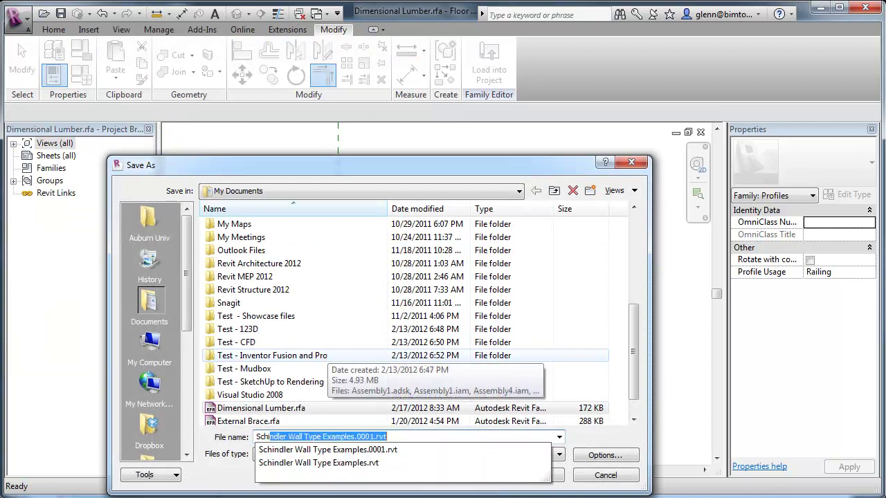
{"action": "type", "text": "indler Baseboard Profile"}
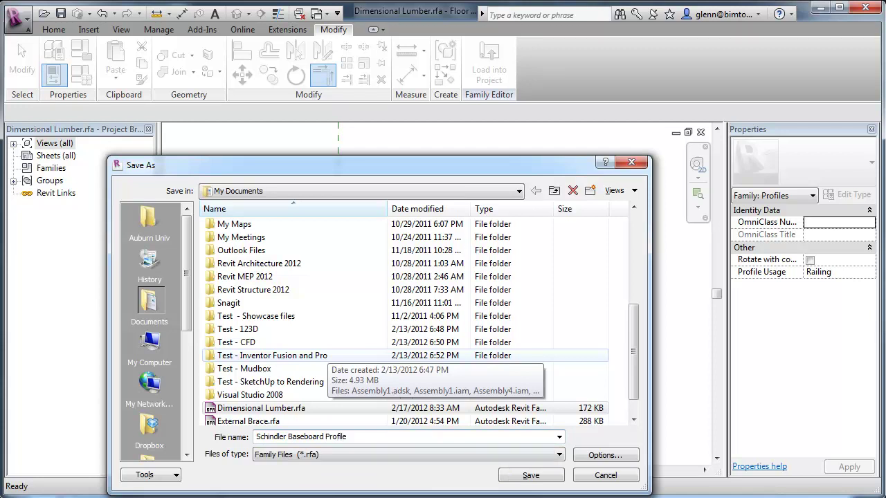
{"action": "left_click", "coordinate": [530, 476]}
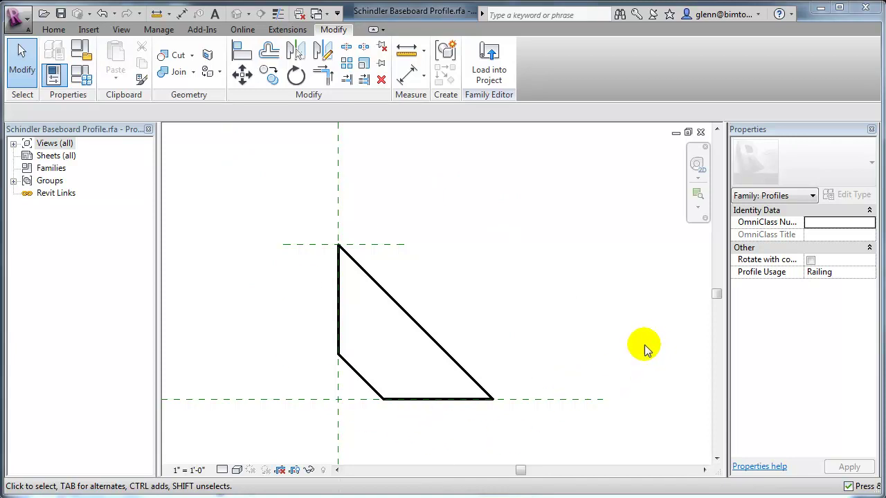
- Change Profile Usage to Wall Sweep, apply and save, then load the family into the project
{"action": "left_click", "coordinate": [859, 274]}
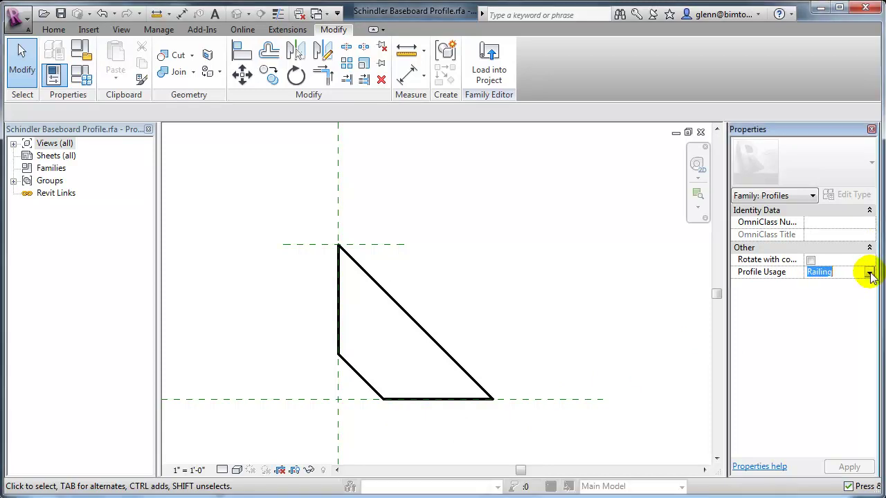
{"action": "left_click", "coordinate": [869, 273]}
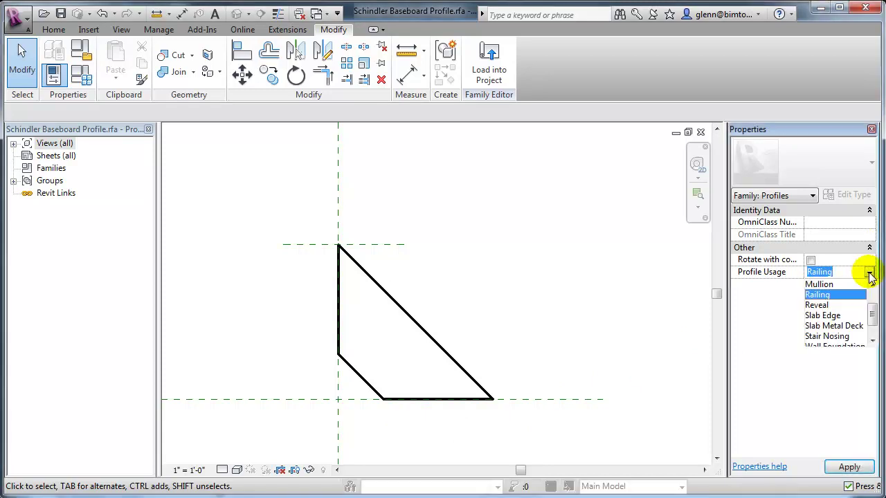
{"action": "left_click_drag", "start_coordinate": [872, 314], "coordinate": [870, 325]}
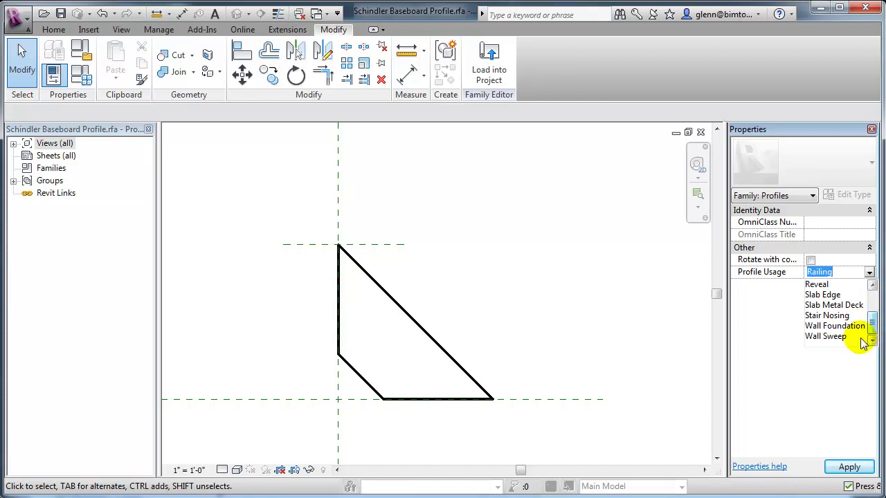
{"action": "left_click", "coordinate": [823, 339]}
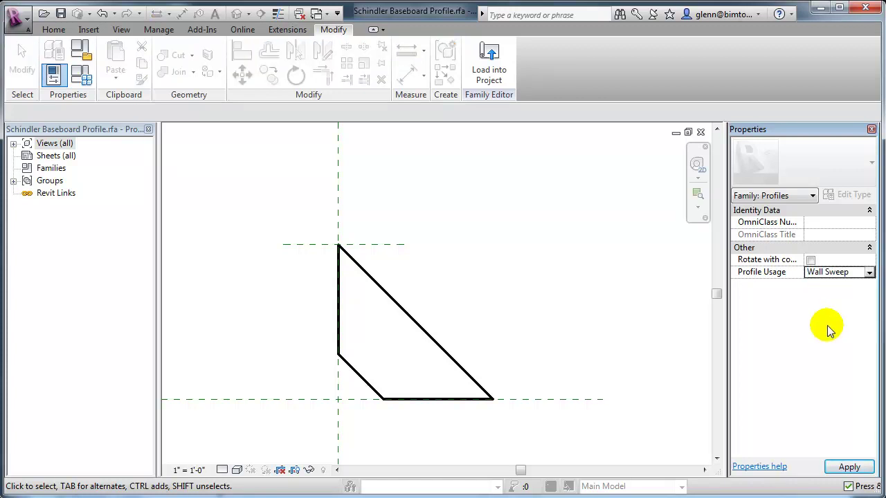
{"action": "left_click", "coordinate": [868, 273]}
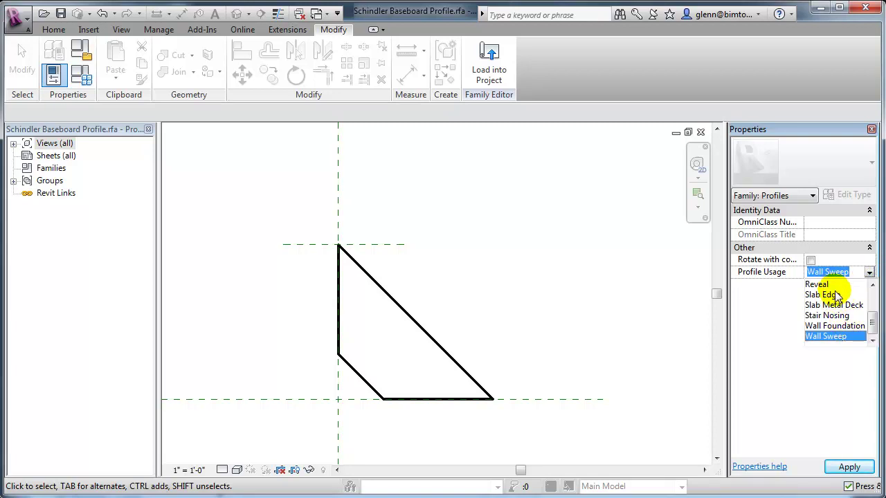
{"action": "left_click", "coordinate": [841, 336]}
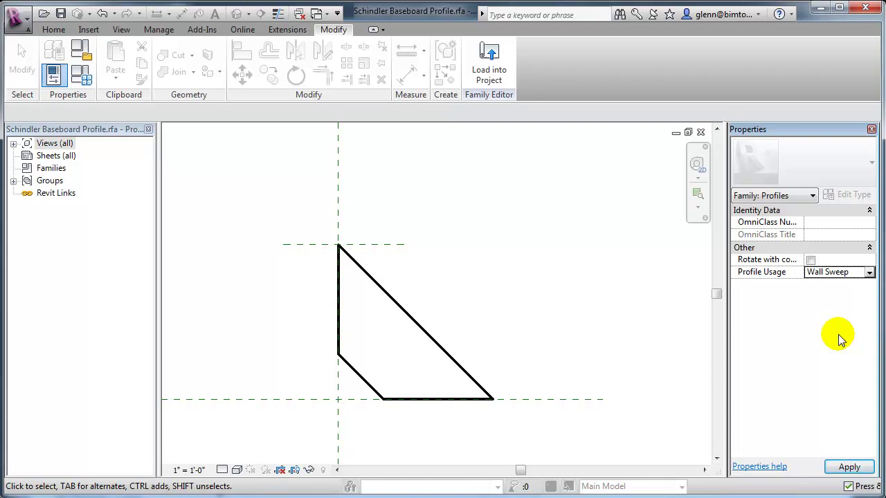
{"action": "left_click", "coordinate": [842, 468]}
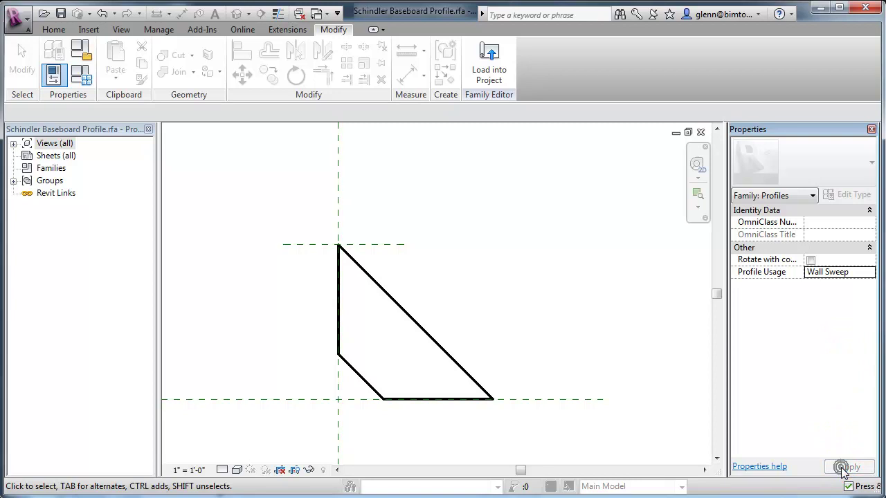
{"action": "left_click", "coordinate": [61, 13]}
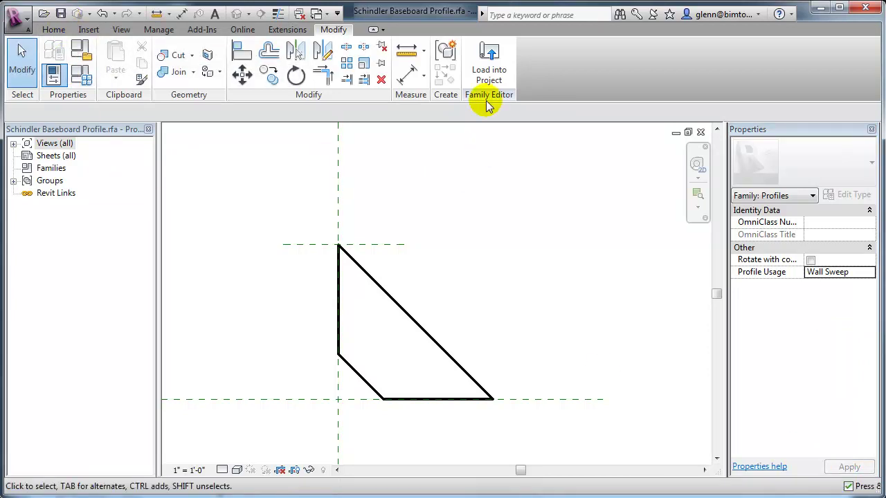
{"action": "left_click", "coordinate": [488, 61]}
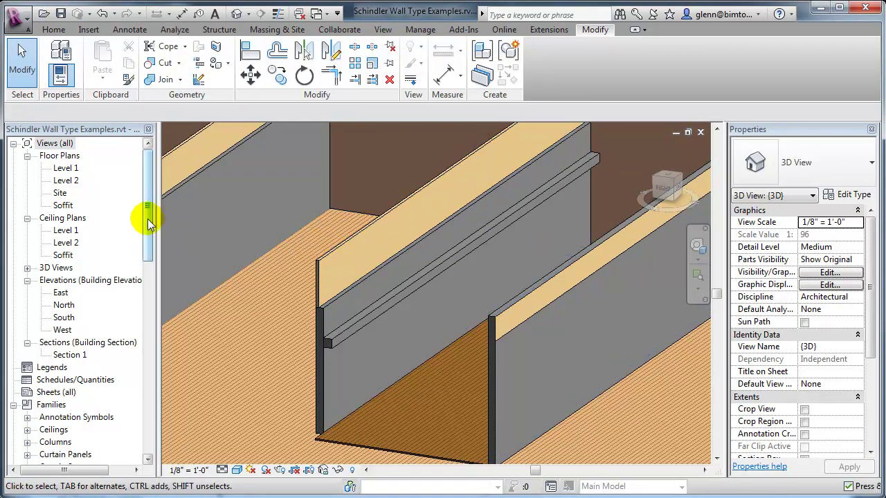
- Start a wall sweep and duplicate the Cornice type as 'Schindler Baseboard'
{"action": "left_click", "coordinate": [61, 31]}
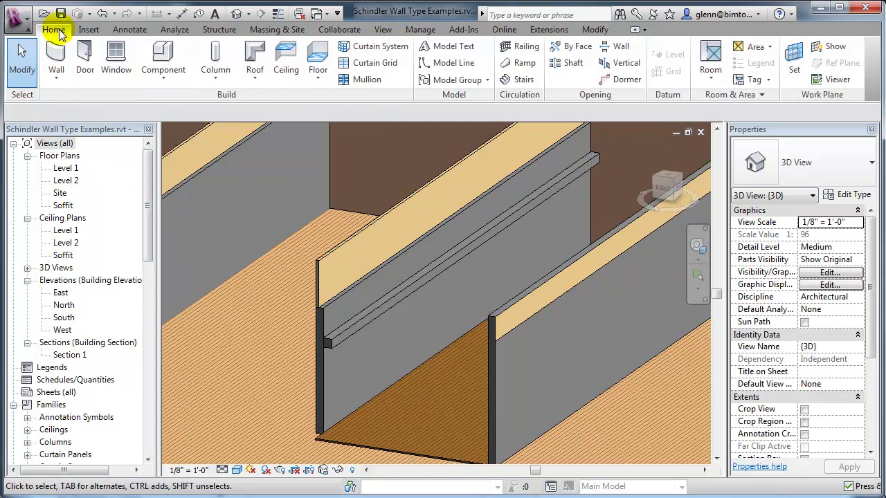
{"action": "left_click", "coordinate": [61, 67]}
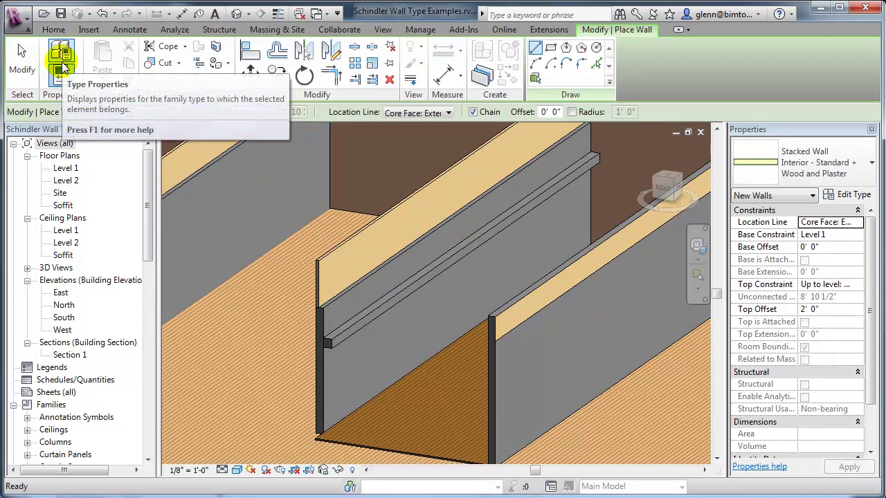
{"action": "left_click", "coordinate": [55, 31]}
{"action": "left_click", "coordinate": [56, 75]}
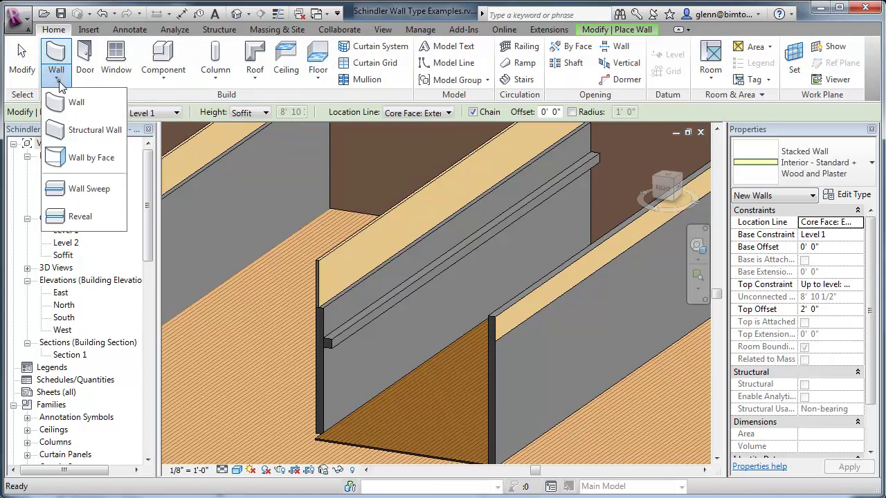
{"action": "left_click", "coordinate": [75, 192]}
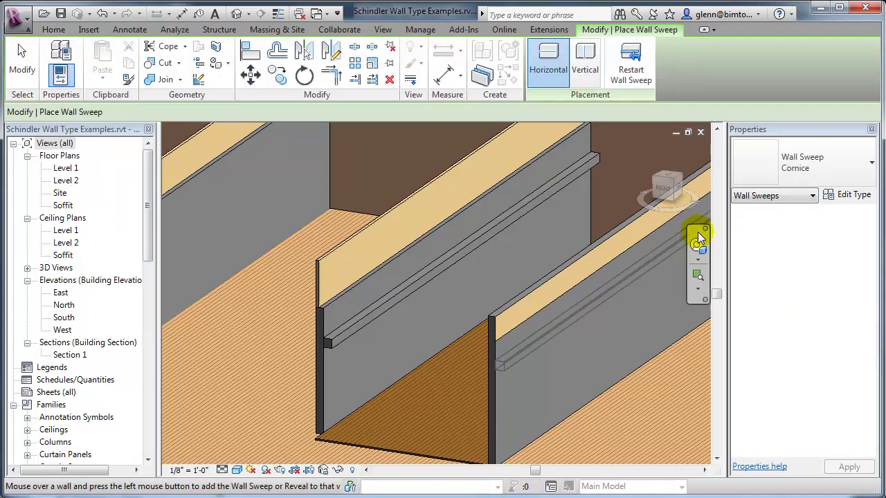
{"action": "left_click", "coordinate": [855, 197]}
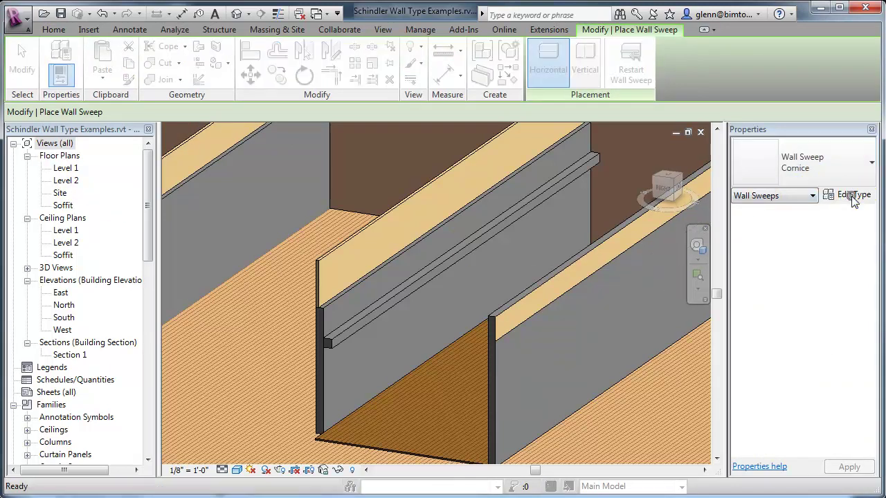
{"action": "left_click", "coordinate": [648, 120]}
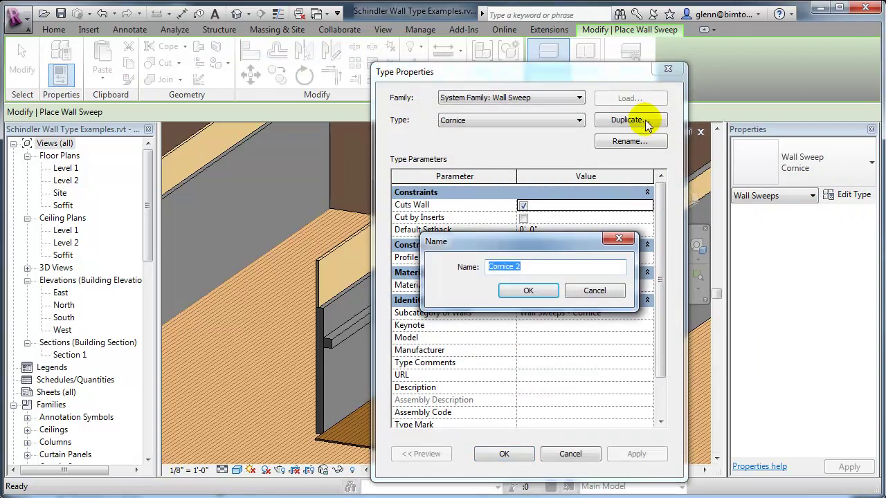
{"action": "type", "text": "Schindler Baseb"}
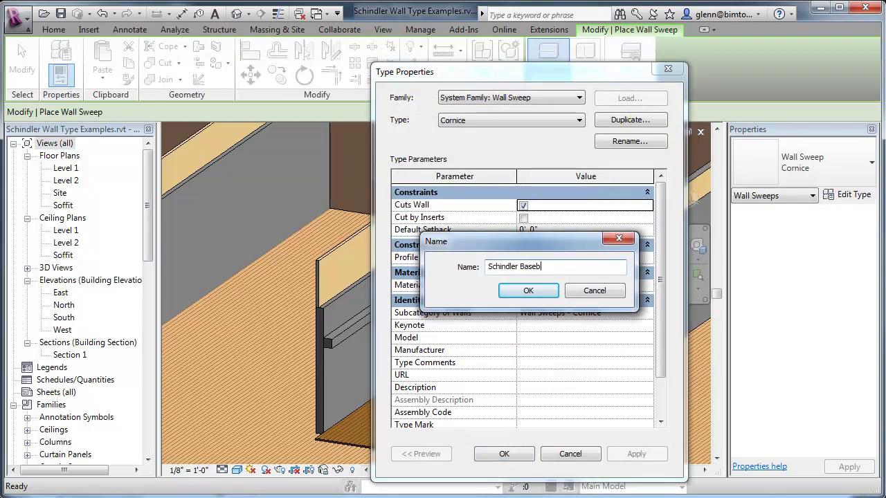
{"action": "type", "text": "oard"}
{"action": "key", "text": "Return"}
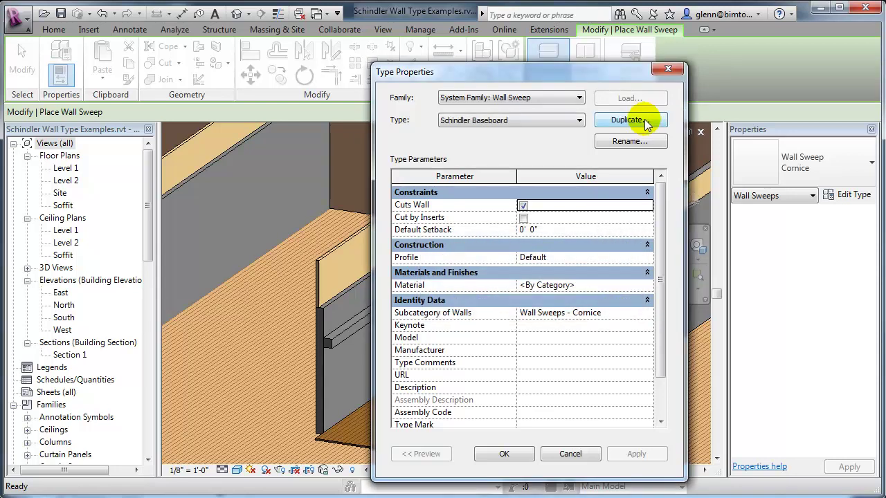
- Set the type's profile to Schindler Baseboard Profile and material to Wood - Cherry
{"action": "left_click", "coordinate": [645, 257]}
{"action": "left_click", "coordinate": [647, 259]}
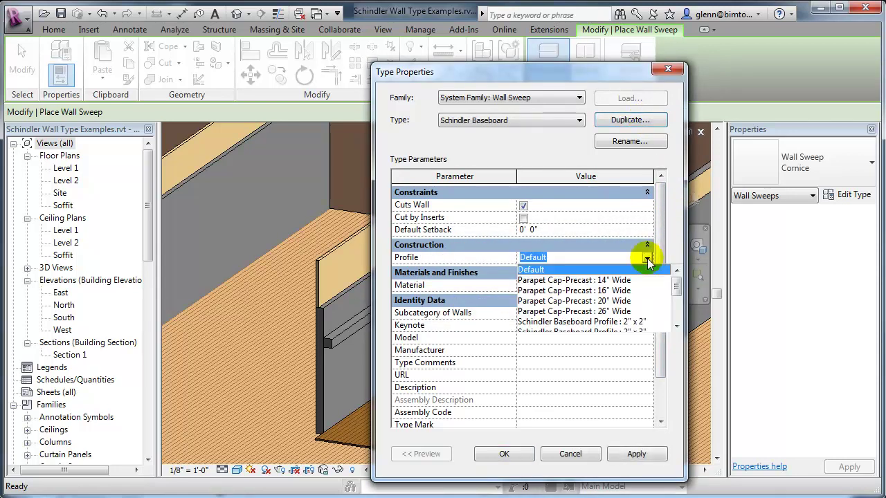
{"action": "scroll", "coordinate": [675, 294], "scroll_direction": "down", "scroll_amount": 1}
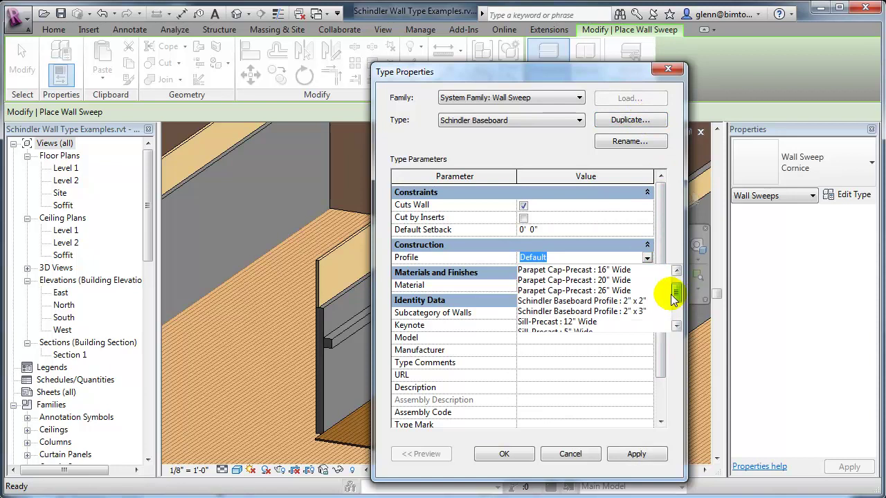
{"action": "left_click", "coordinate": [636, 309]}
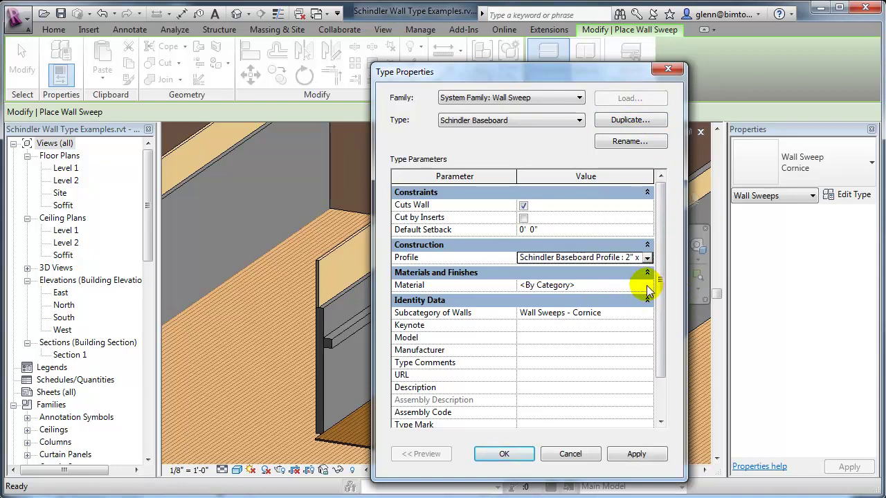
{"action": "left_click", "coordinate": [646, 285]}
{"action": "left_click", "coordinate": [644, 284]}
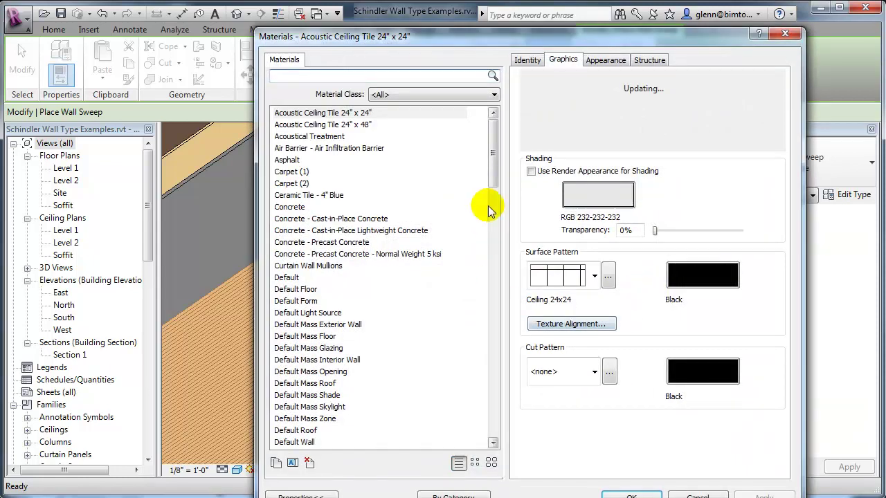
{"action": "left_click_drag", "start_coordinate": [495, 185], "coordinate": [337, 360]}
{"action": "left_click", "coordinate": [299, 324]}
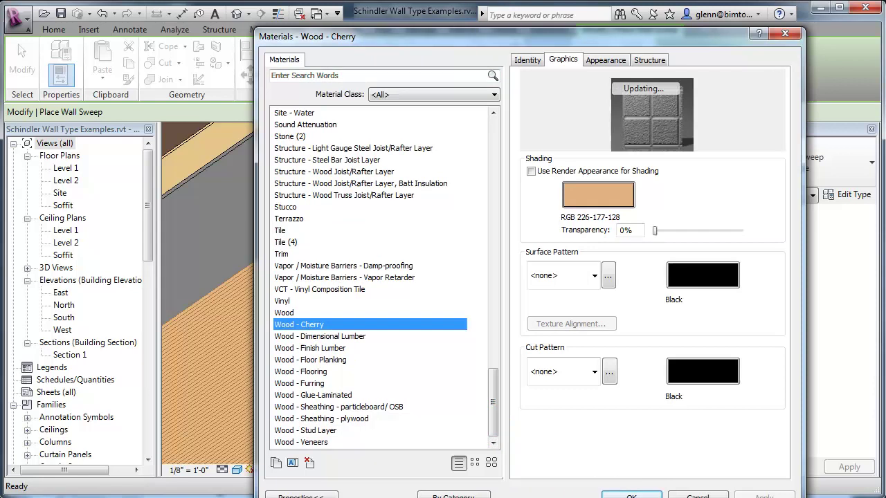
{"action": "left_click", "coordinate": [631, 495]}
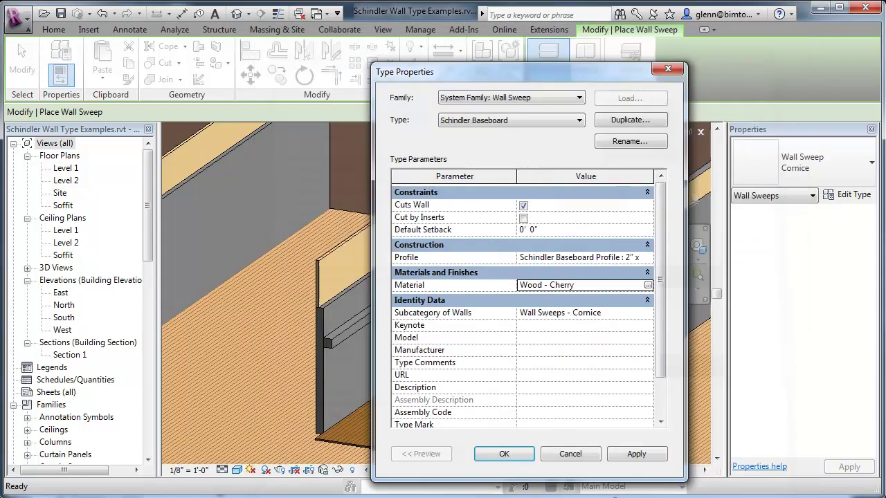
- Keep Wall Sweeps - Cornice as the subcategory and accept the type settings
{"action": "left_click", "coordinate": [635, 313]}
{"action": "left_click", "coordinate": [646, 314]}
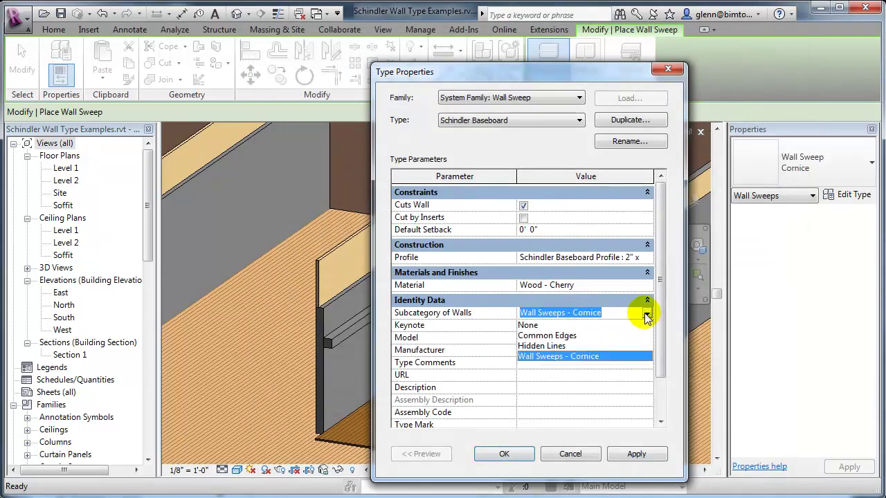
{"action": "left_click", "coordinate": [595, 355]}
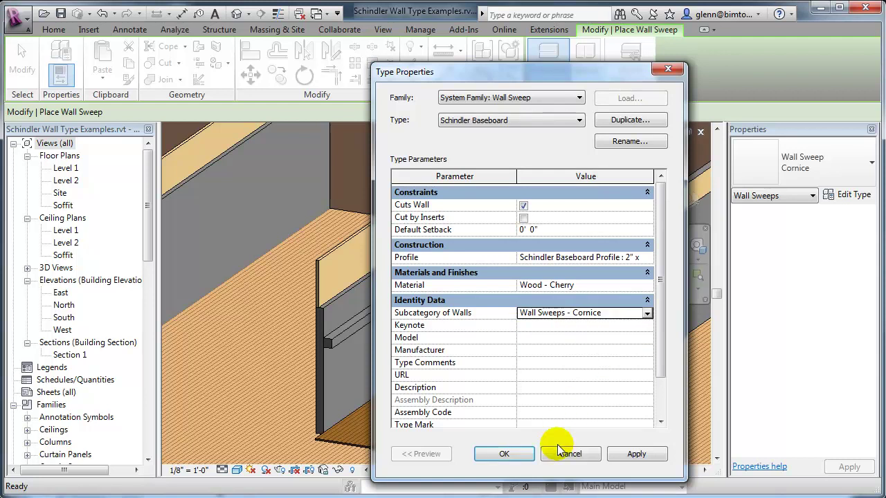
{"action": "left_click", "coordinate": [519, 454]}
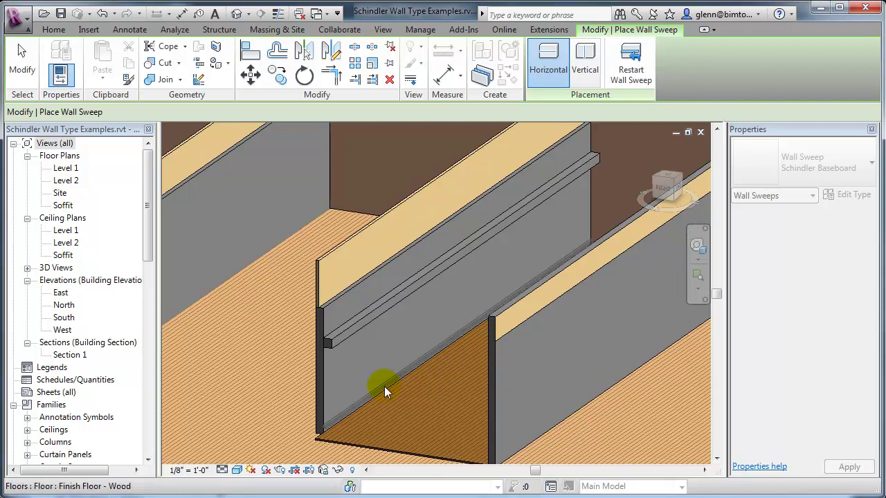
- Place the Schindler Baseboard sweep along a partition wall's base at the wood floor
{"action": "scroll", "coordinate": [384, 386], "scroll_direction": "up", "scroll_amount": 4}
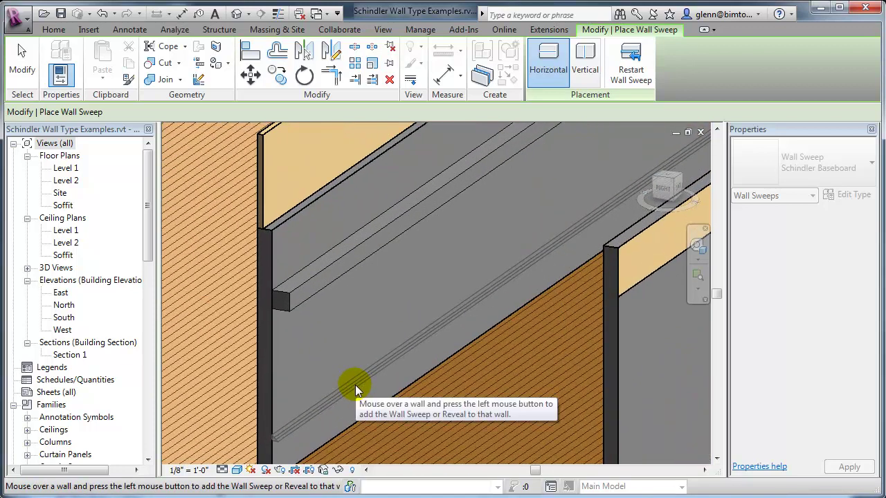
{"action": "middle_click_drag", "start_coordinate": [355, 384], "coordinate": [480, 251]}
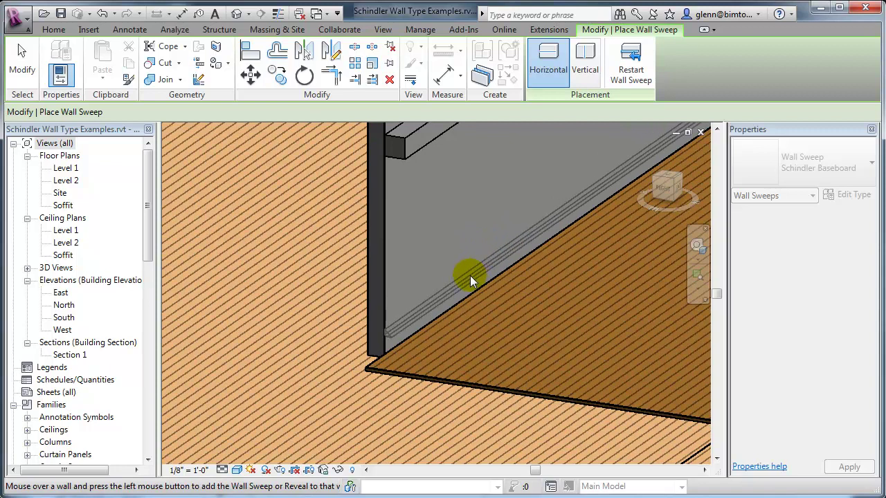
{"action": "scroll", "coordinate": [470, 275], "scroll_direction": "up", "scroll_amount": 2}
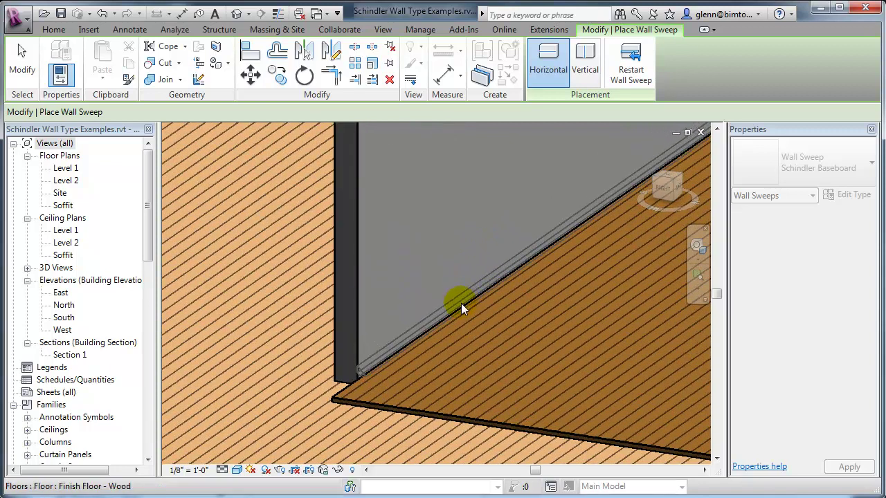
{"action": "left_click", "coordinate": [461, 308]}
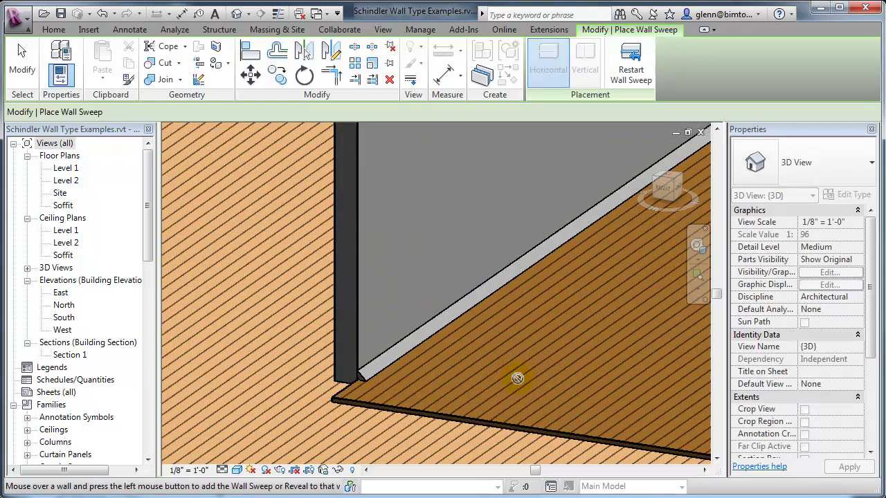
{"action": "scroll", "coordinate": [519, 376], "scroll_direction": "down", "scroll_amount": 3}
{"action": "middle_click_drag", "start_coordinate": [538, 379], "coordinate": [359, 356]}
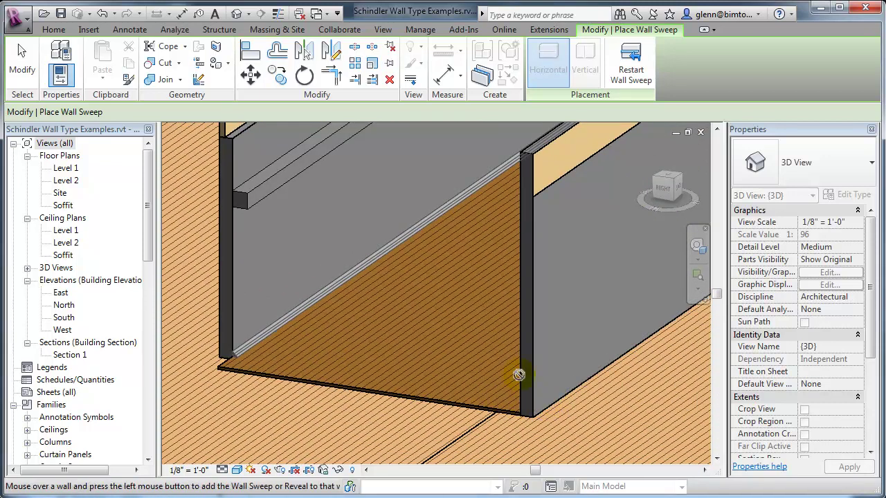
{"action": "left_click", "coordinate": [697, 245]}
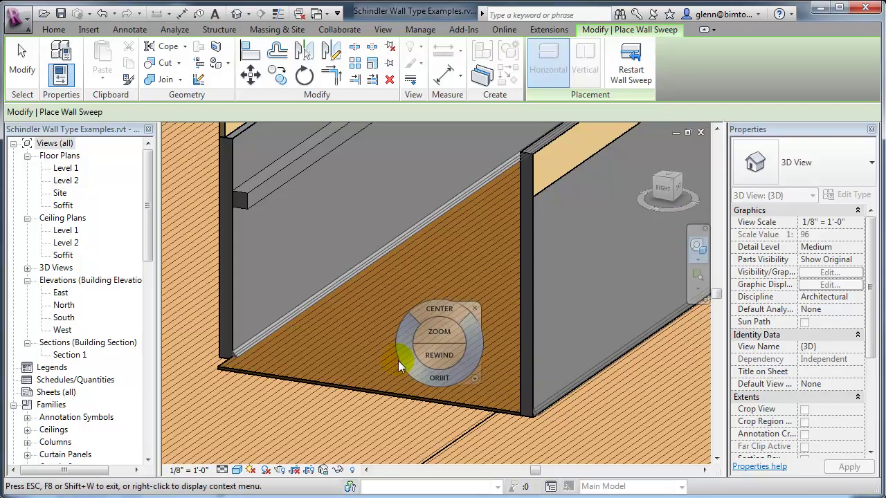
{"action": "left_click_drag", "start_coordinate": [398, 360], "coordinate": [433, 336]}
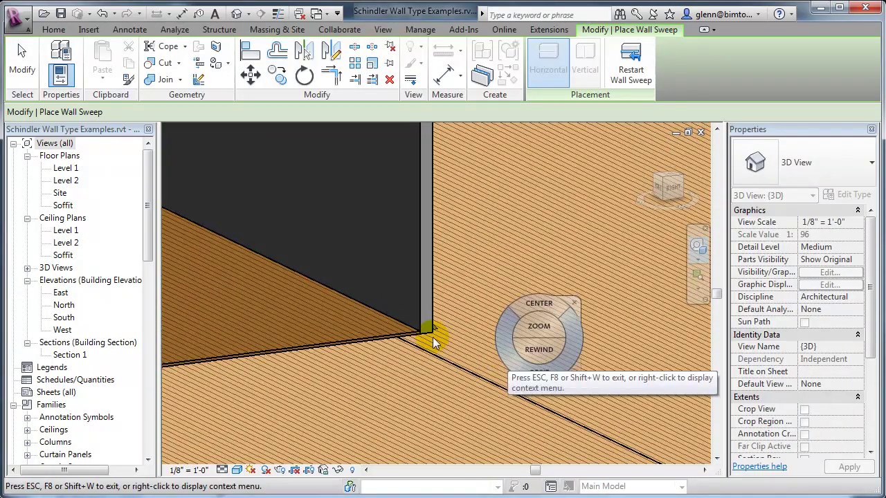
- Place a second Schindler Baseboard sweep on the dark wall's base and check its 33' 6" length
{"action": "left_click", "coordinate": [23, 60]}
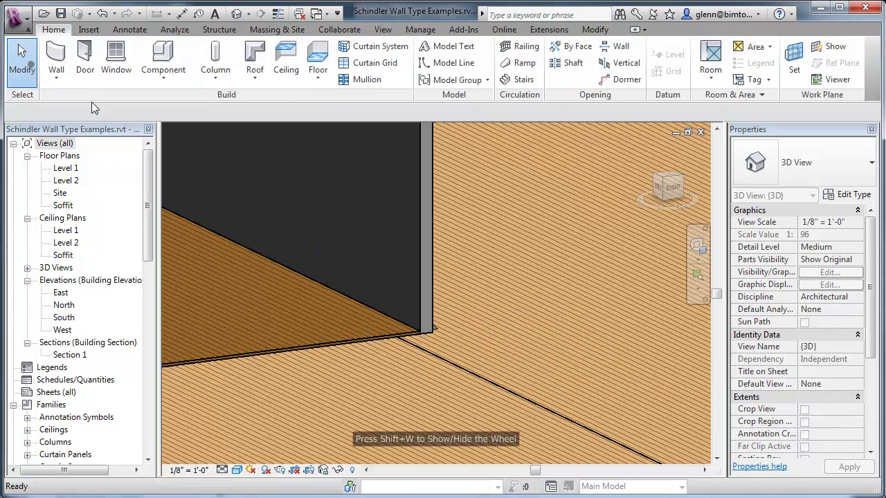
{"action": "left_click", "coordinate": [58, 79]}
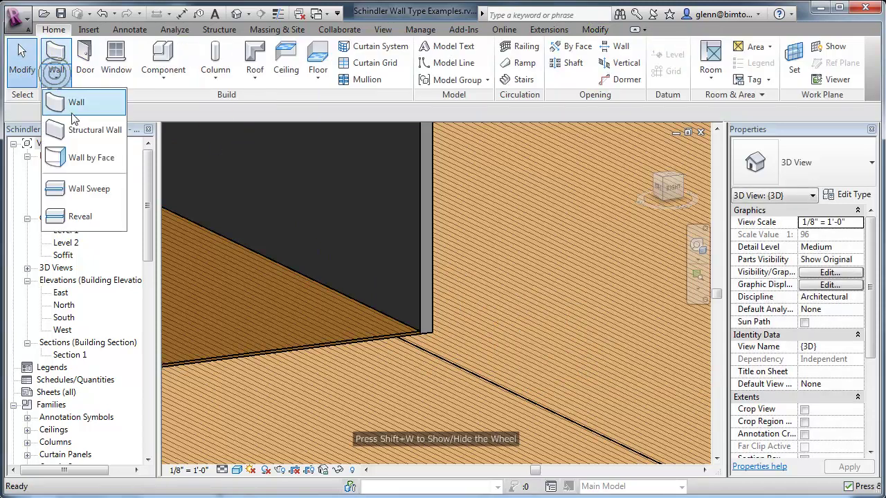
{"action": "left_click", "coordinate": [79, 188]}
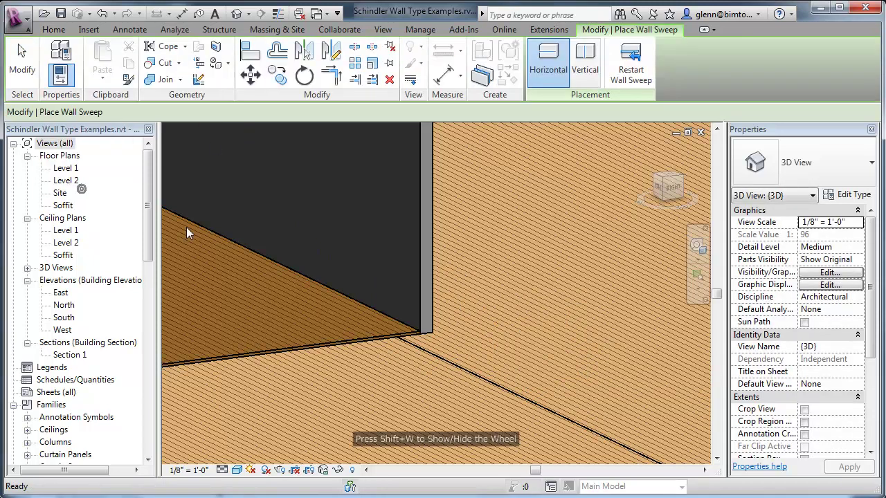
{"action": "left_click", "coordinate": [379, 313]}
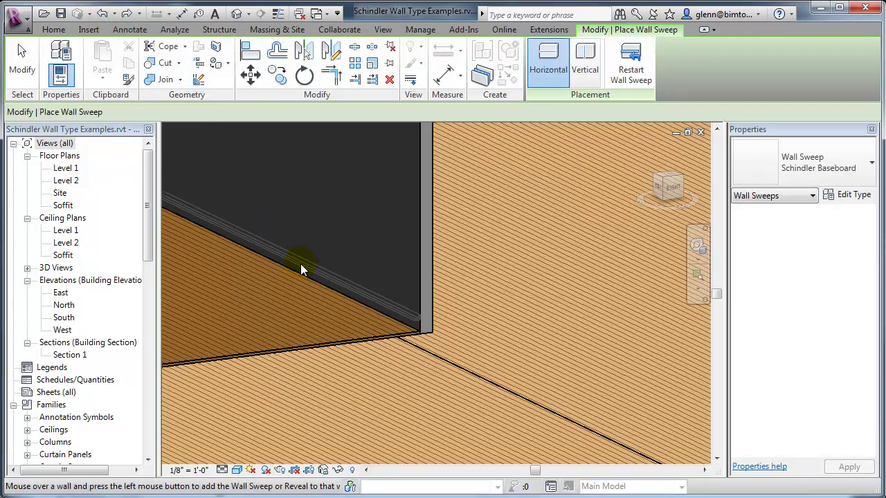
{"action": "scroll", "coordinate": [312, 268], "scroll_direction": "up", "scroll_amount": 3}
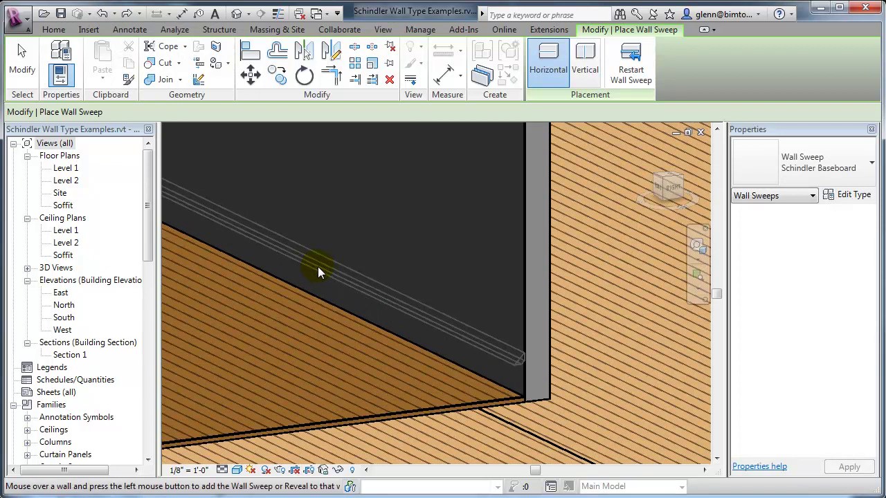
{"action": "left_click", "coordinate": [364, 319]}
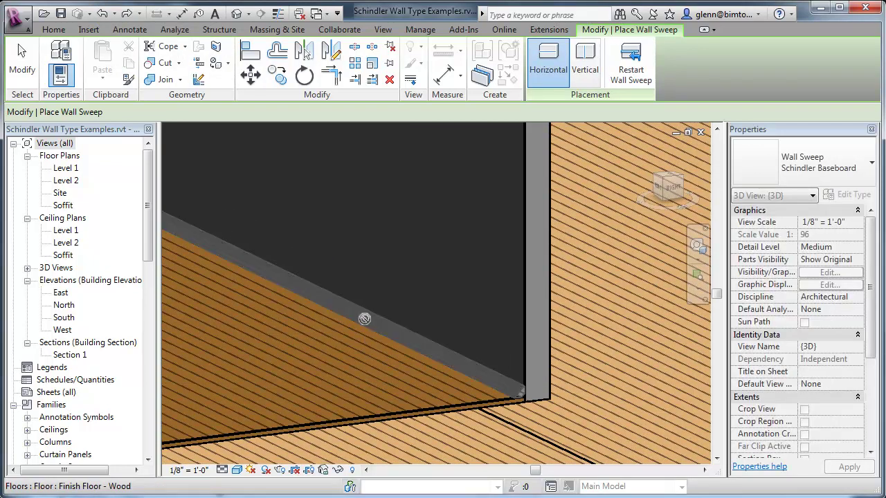
{"action": "left_click", "coordinate": [22, 62]}
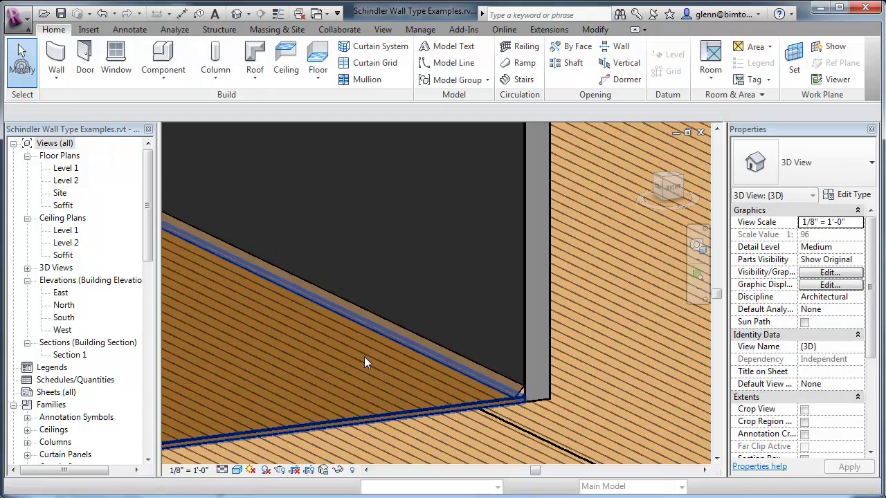
{"action": "left_click", "coordinate": [440, 347]}
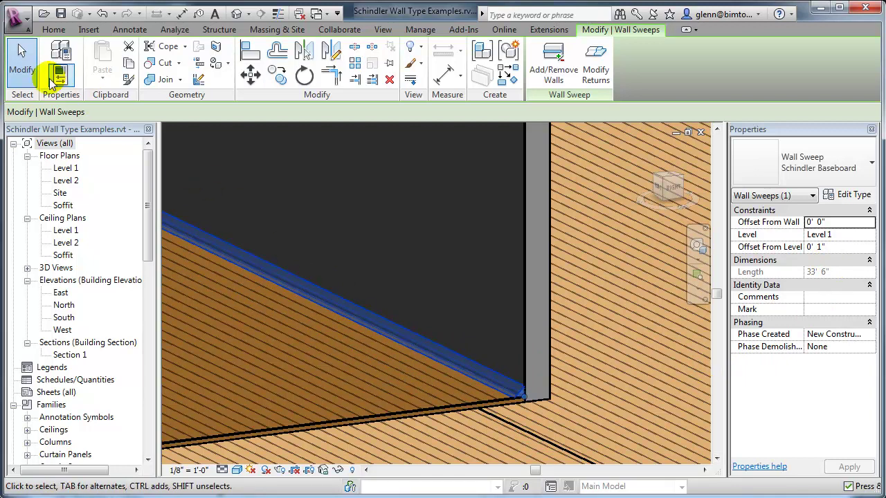
{"action": "left_click", "coordinate": [28, 66]}
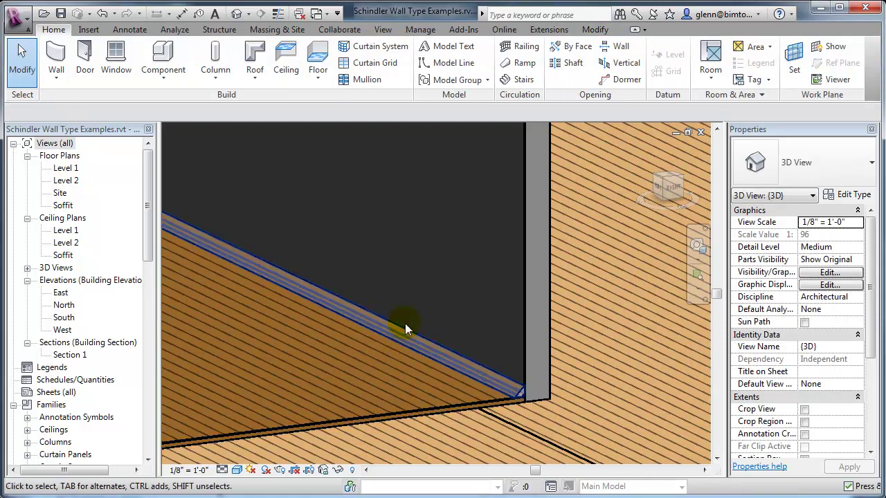
- Place a Single-Flush 36" x 84" door in the dark wall and select it
{"action": "scroll", "coordinate": [398, 324], "scroll_direction": "down", "scroll_amount": 1}
{"action": "scroll", "coordinate": [398, 320], "scroll_direction": "down", "scroll_amount": 1}
{"action": "middle_click_drag", "start_coordinate": [398, 319], "coordinate": [544, 394]}
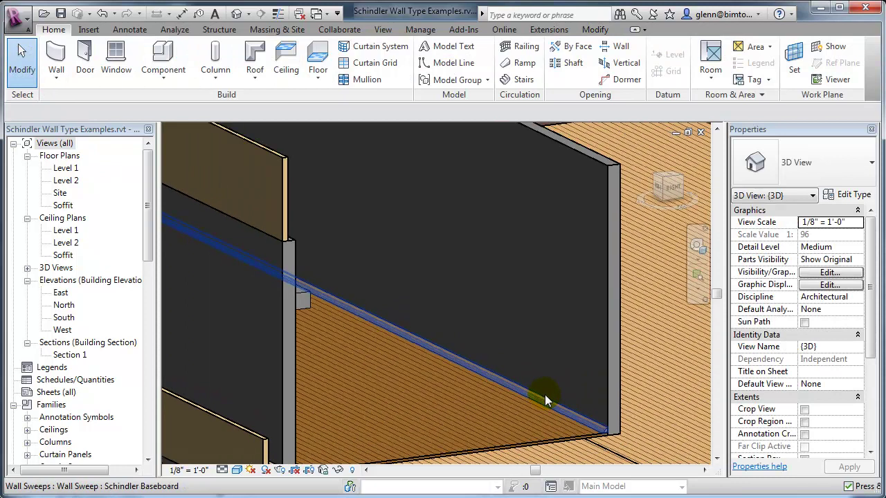
{"action": "left_click", "coordinate": [81, 70]}
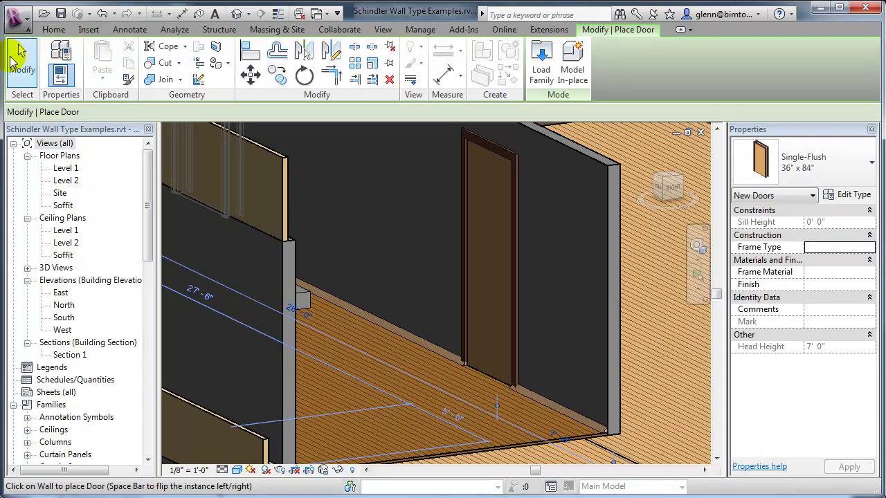
{"action": "left_click", "coordinate": [21, 61]}
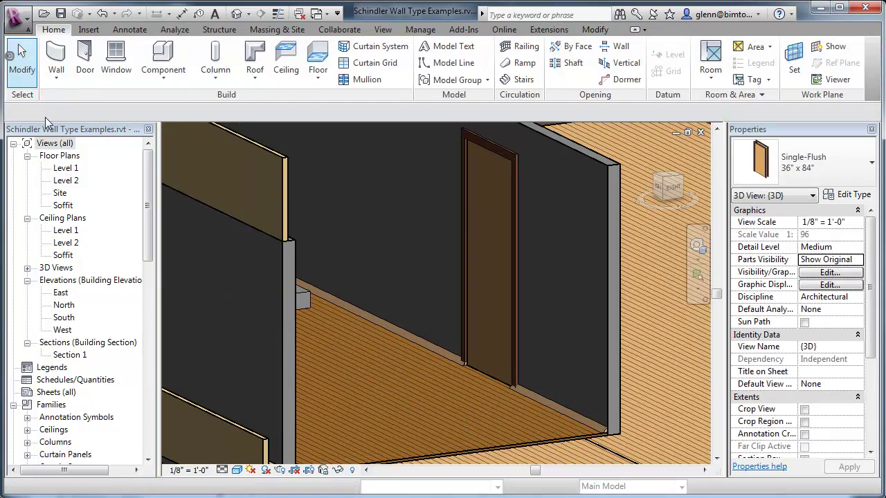
{"action": "left_click", "coordinate": [517, 265]}
{"action": "left_click", "coordinate": [699, 315]}
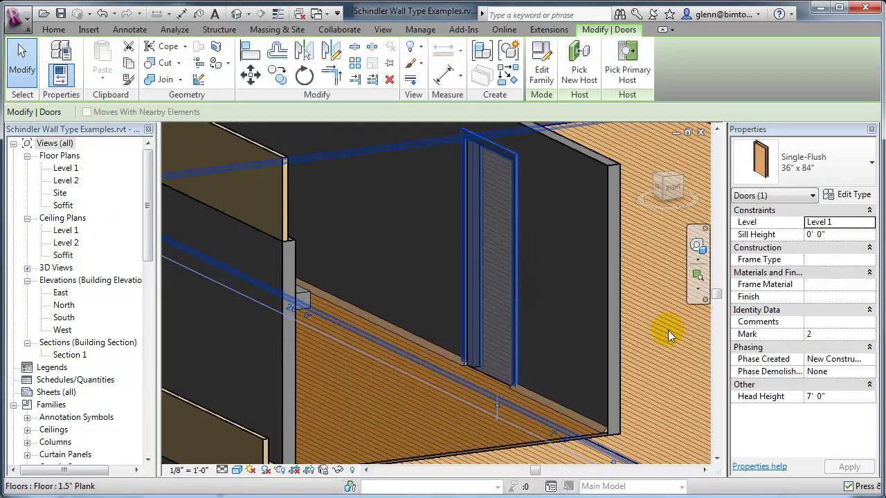